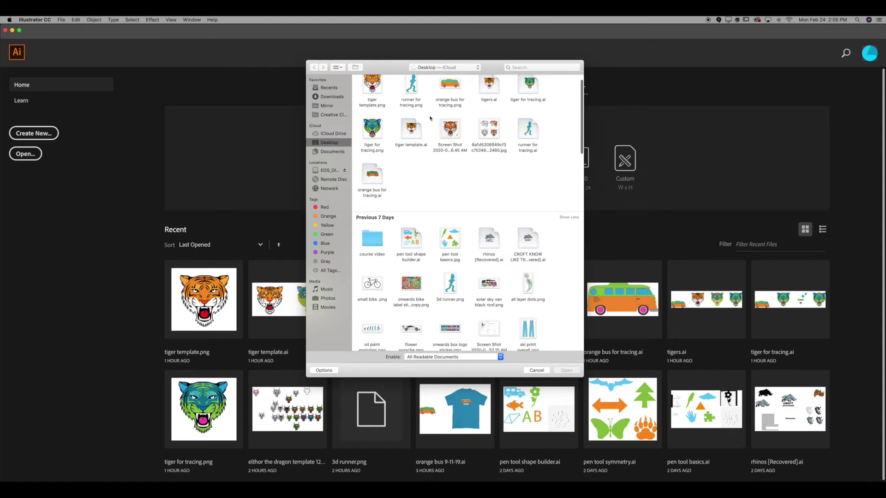
Open pen tool basics.jpg from the desktop and show the whole image.
left_click(446, 178)
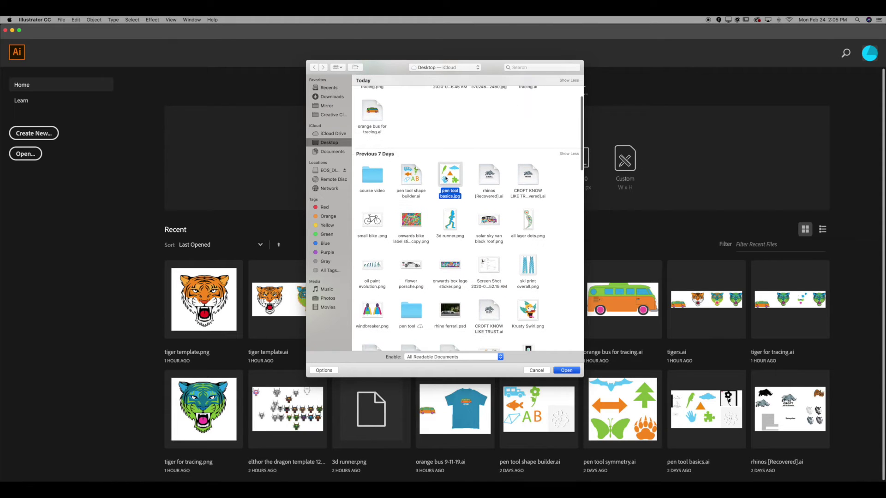
double_click(446, 179)
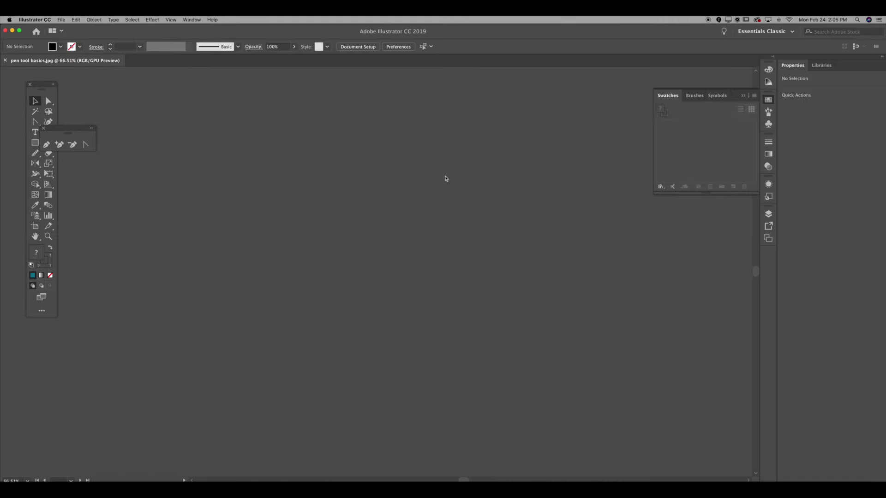
key("super+minus")
key("super+minus")
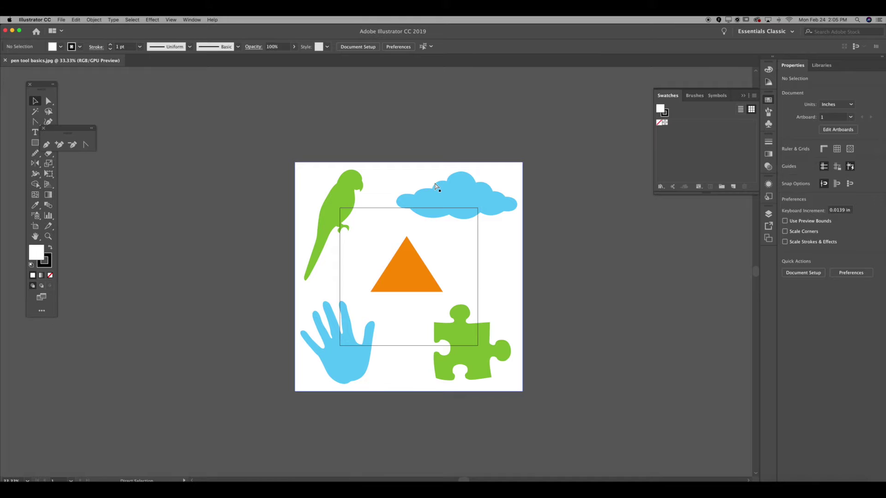
Move the reference image off the artboard into the empty canvas on its right-hand side and deselect it.
left_click(467, 184)
left_click_drag(523, 162, 444, 218)
key("super+z")
left_click_drag(430, 249, 594, 226)
left_click_drag(586, 225, 439, 236)
key("super+shift+a")
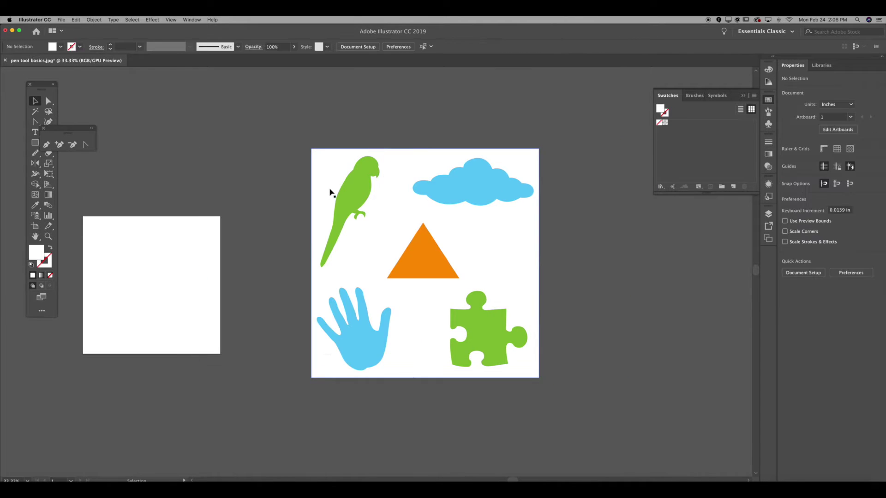
left_click(421, 269)
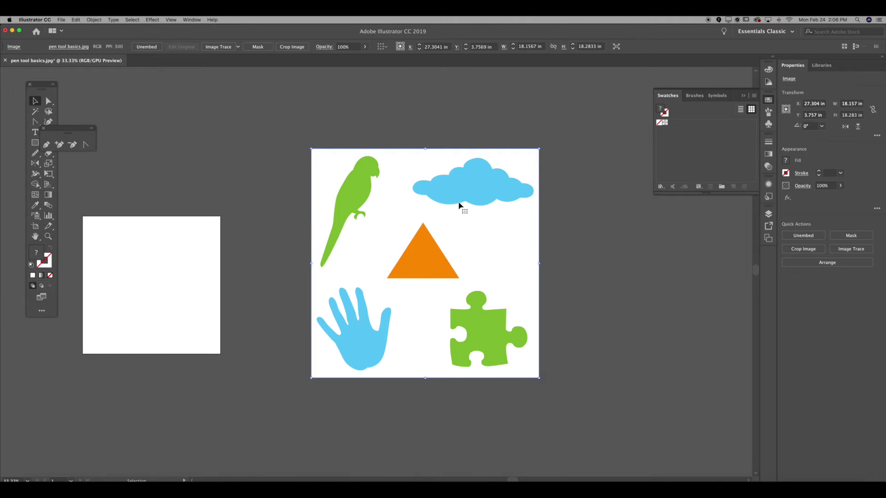
left_click(439, 136)
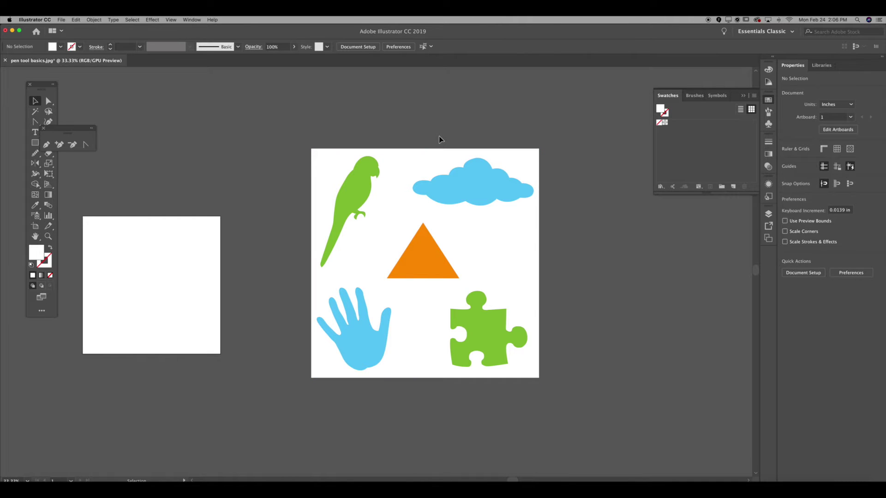
Expand Layer 1 and switch the reference image's visibility off and on.
left_click(743, 97)
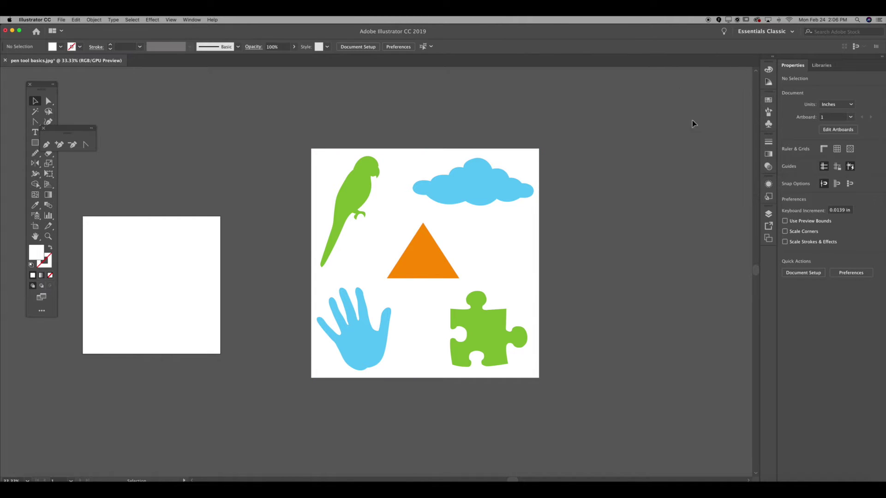
left_click(769, 215)
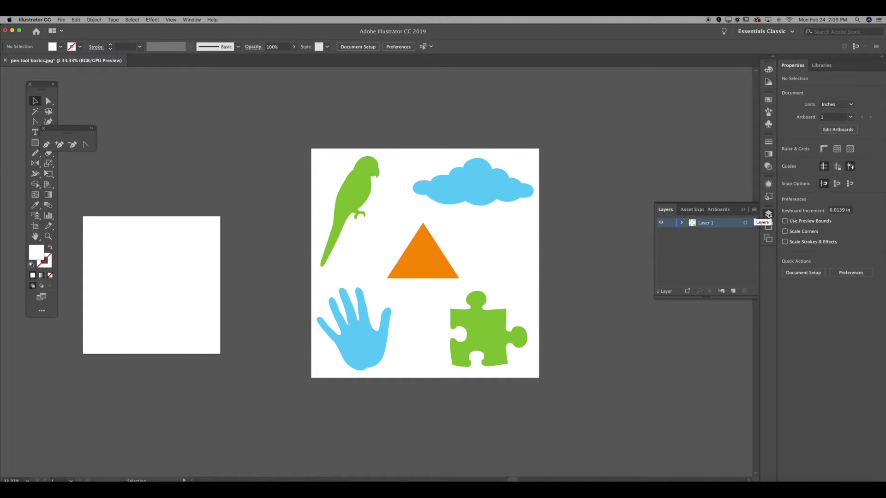
left_click(682, 224)
left_click(662, 234)
left_click(662, 234)
left_click(663, 234)
left_click(664, 234)
Move the reference image slightly closer to the artboard and lock it within Layer 1.
left_click(670, 233)
left_click(672, 234)
left_click_drag(368, 263, 474, 226)
mouse_move(468, 233)
left_mouse_down()
mouse_move(367, 290)
mouse_move(482, 224)
left_mouse_up()
left_click_drag(608, 220, 468, 250)
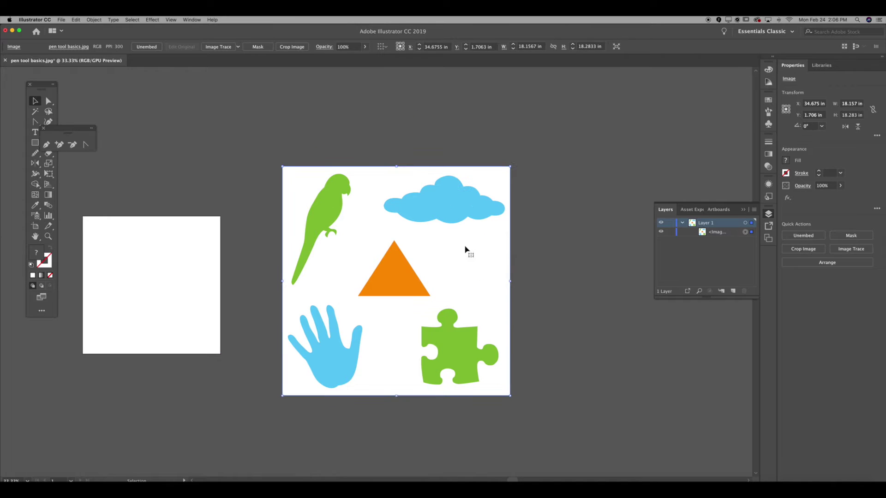
left_click(672, 234)
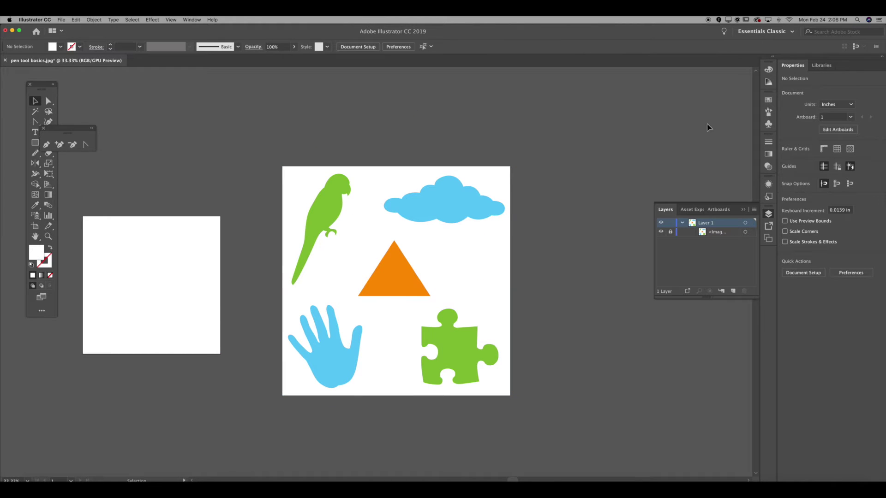
Load the Pop Art swatch library and dock it with the Swatches group.
left_click(769, 100)
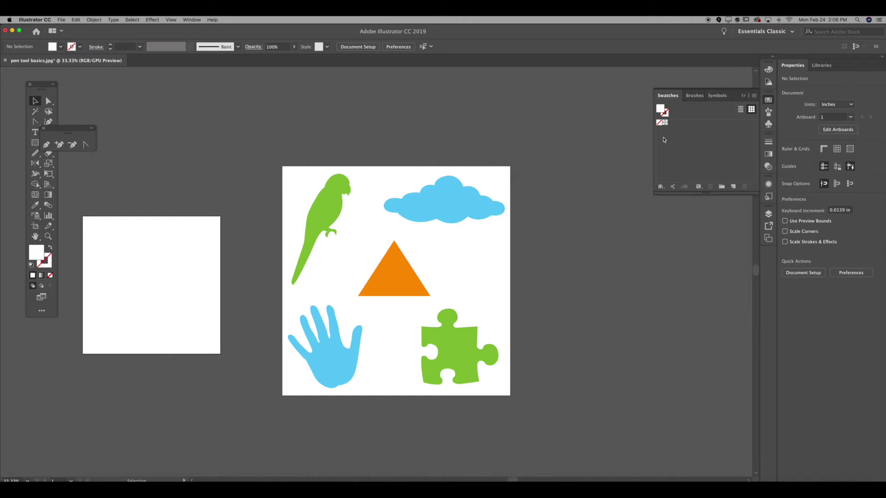
left_click(661, 187)
mouse_move(672, 206)
left_click(735, 238)
left_click_drag(453, 243, 679, 96)
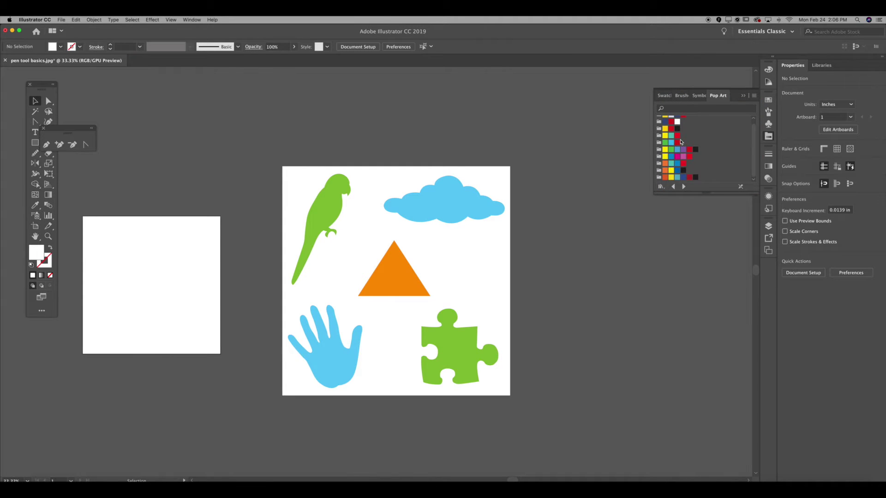
Detach the Pen tool group as a floating palette and place it beside the main toolbox.
left_click_drag(68, 129, 143, 112)
left_click(116, 109)
left_click_drag(36, 123, 76, 121)
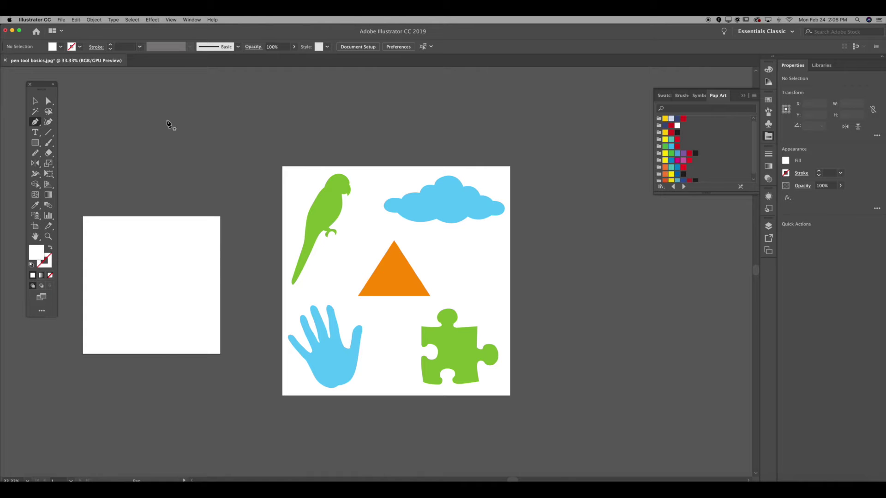
left_click_drag(39, 123, 144, 132)
left_click_drag(80, 128, 189, 107)
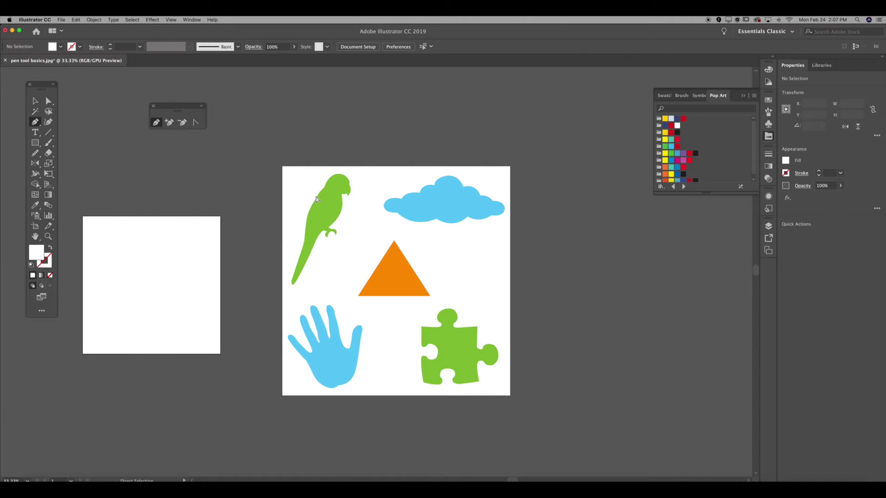
Examine the reference shapes at several magnifications, finishing on the parrot, cloud and triangle.
key("super+equal")
key("super+equal")
key("super+equal")
key("super+minus")
key("super+minus")
key("super+minus")
key("super+minus")
key("super+equal")
key("super+equal")
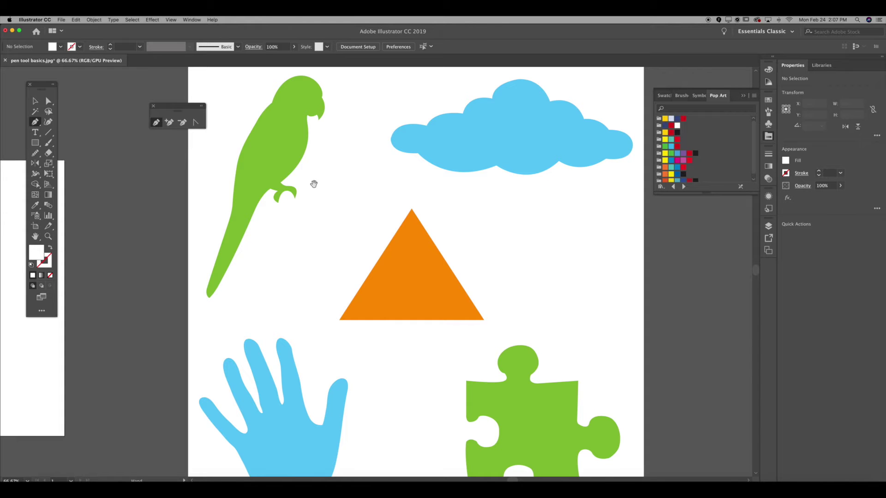
left_click_drag(369, 175, 423, 243)
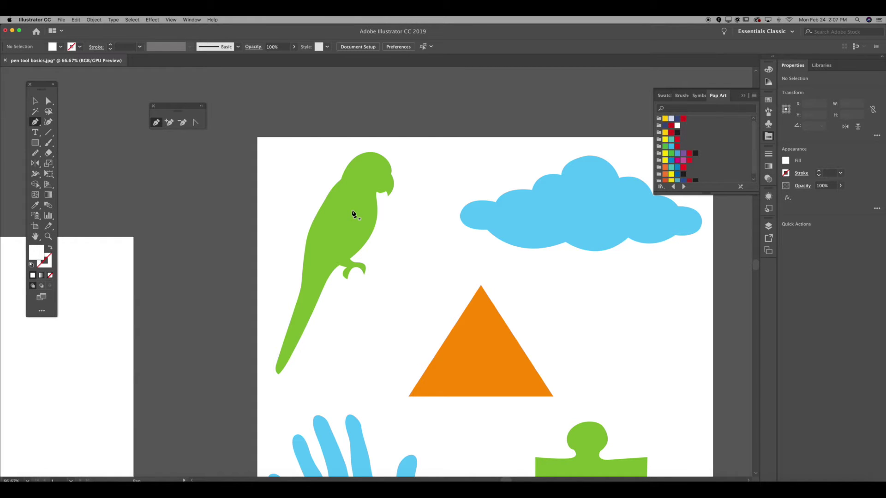
scroll(353, 213, "right", 2)
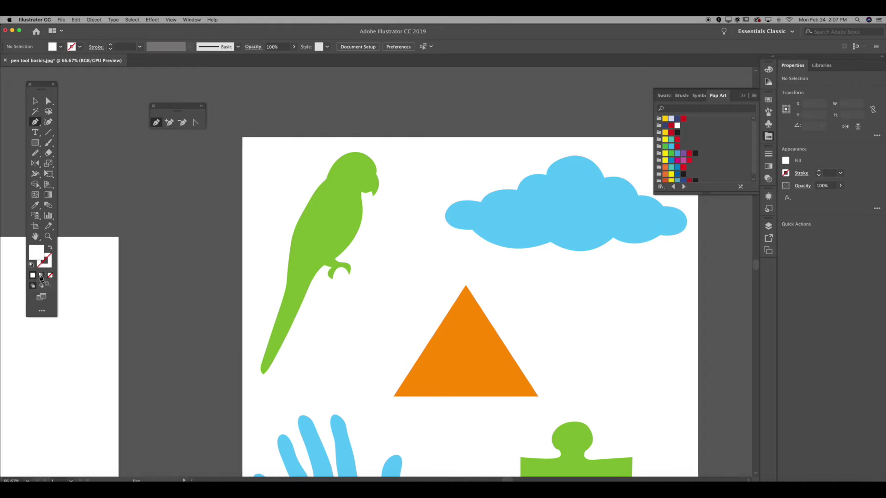
Set the fill to the Pop Art library's teal swatch, with no stroke.
left_click(51, 251)
left_click(52, 248)
left_click(672, 139)
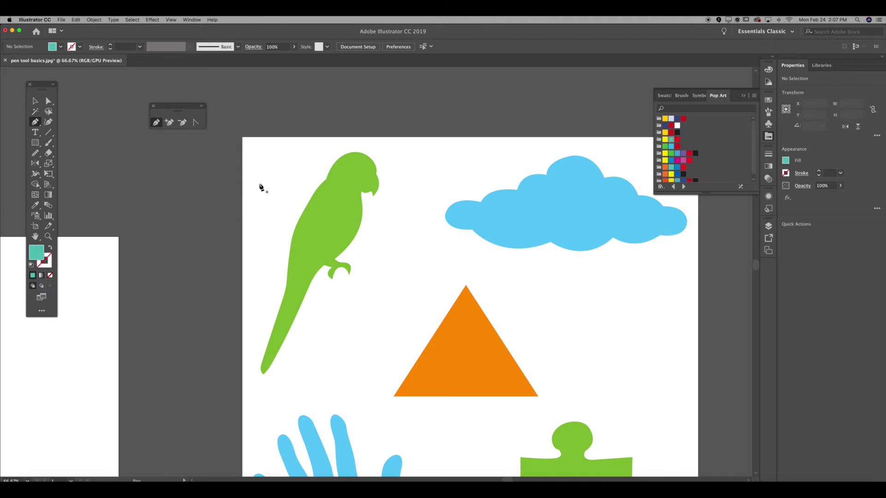
Try to trace the parrot's back from the neck towards the tail with a filled Pen path.
left_click(326, 181)
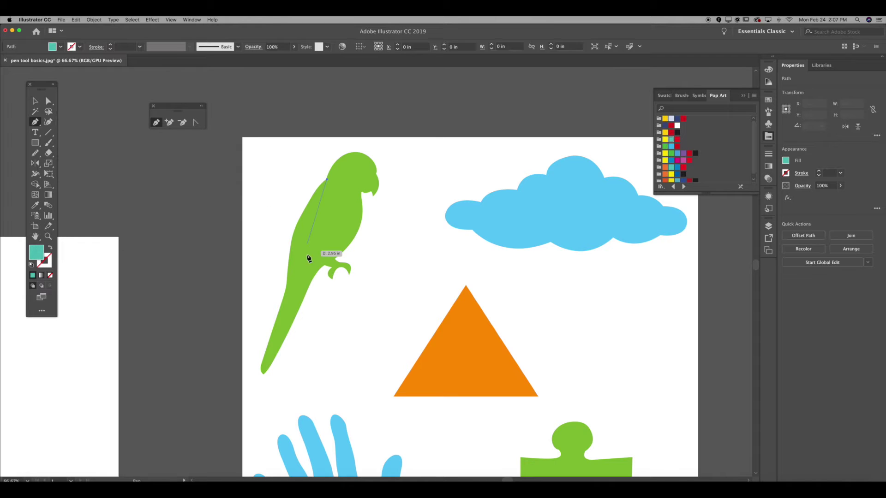
left_click_drag(289, 261, 294, 292)
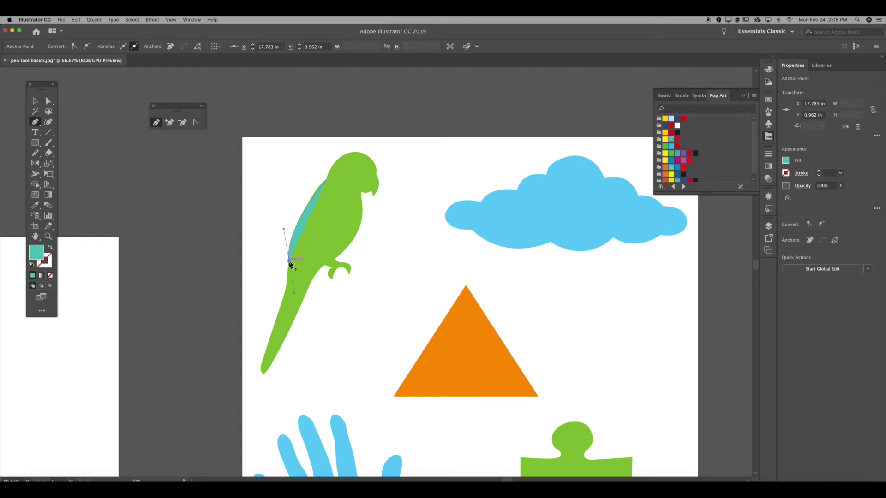
key("super+equal")
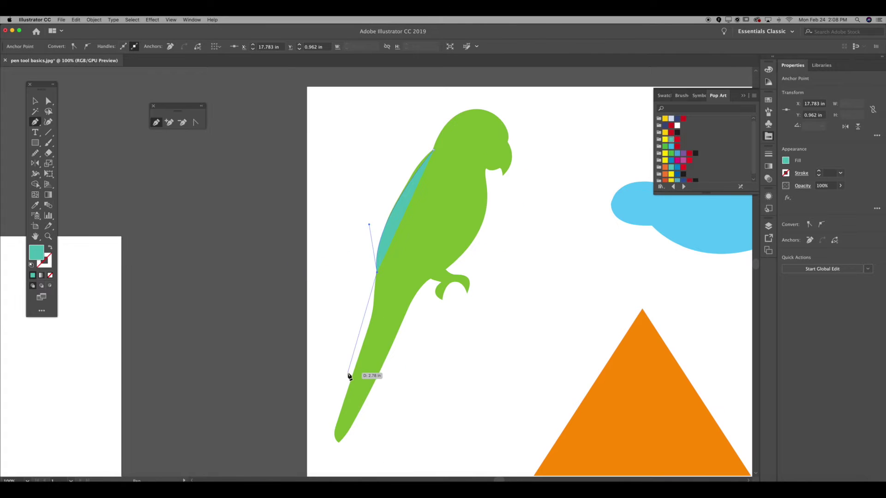
left_click_drag(359, 358, 335, 378)
key("super+z")
key("super+z")
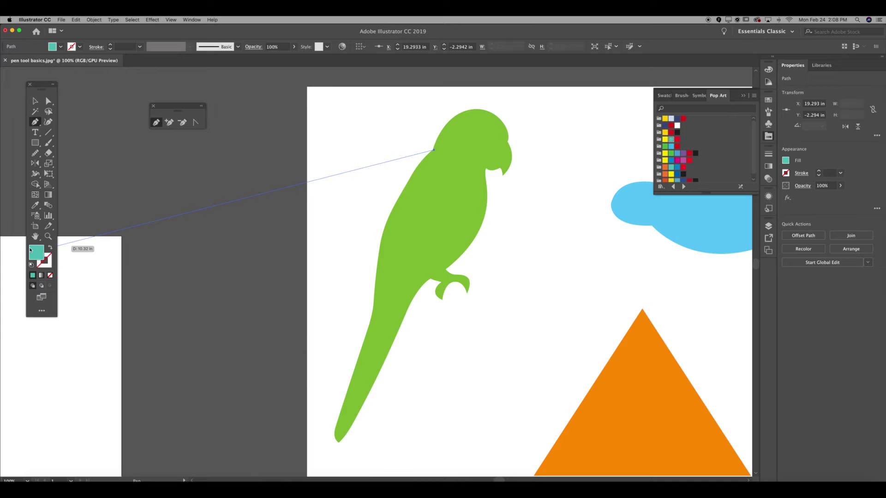
key("super+z")
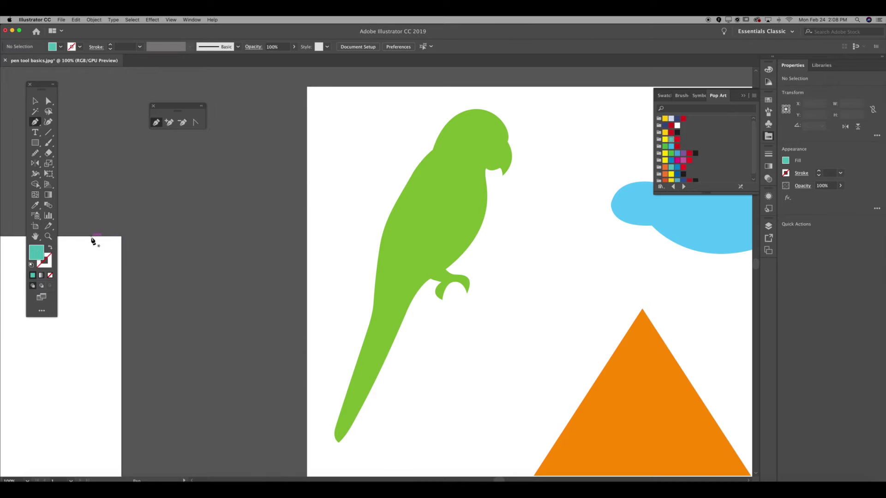
Swap the fill and stroke colours for a teal outline without fill, and make the stroke active.
left_click(51, 249)
left_click(51, 260)
Try the Pen tool by drawing a closed four-sided outline in the empty canvas beside the reference image.
left_click(209, 167)
left_click(244, 212)
left_click(198, 250)
left_click(159, 203)
left_click(209, 167)
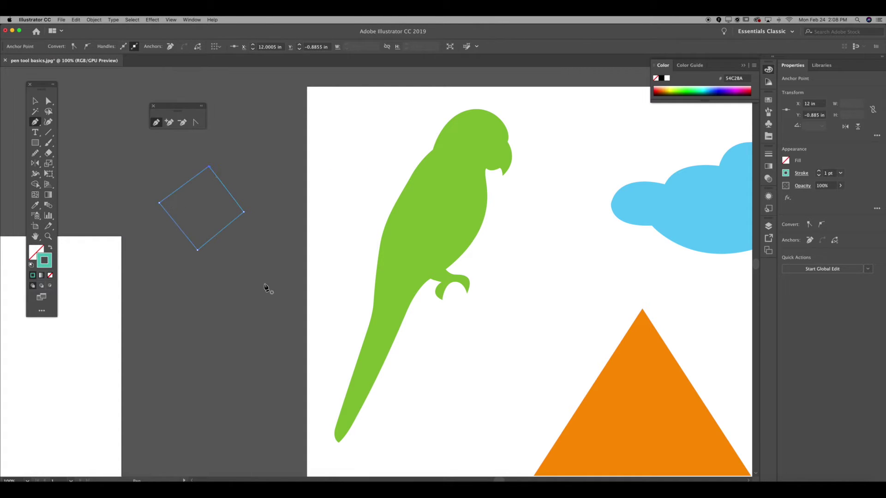
key("super+z")
key("super+z")
key("super+z")
key("super+z")
key("super+z")
Try to start a curved Pen path at the top of the parrot's head.
key("z")
key("p")
left_click_drag(461, 144, 393, 157)
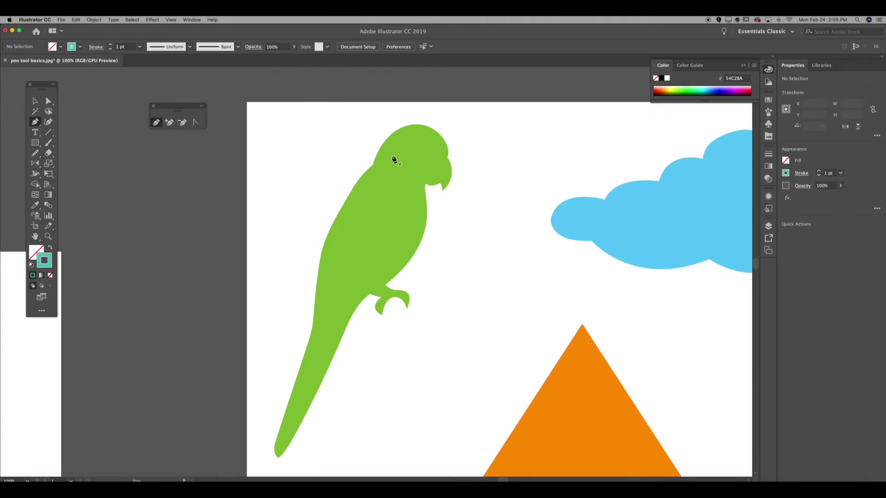
key("super+equal")
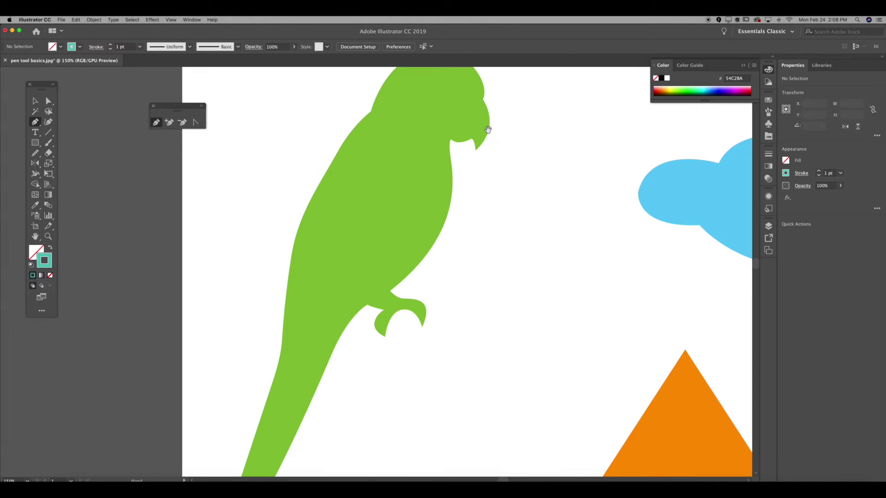
left_click_drag(491, 135, 465, 194)
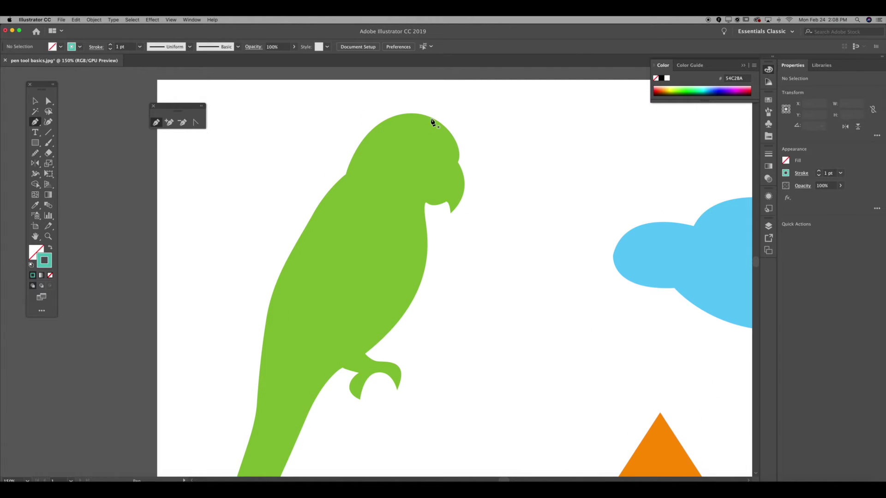
left_click_drag(432, 120, 413, 183)
key("super+z")
Try to start a Pen path at the parrot's beak tip with the red Pop Art swatch as stroke.
left_click(451, 213)
left_click_drag(471, 217, 449, 246)
key("super+equal")
key("super+equal")
left_click(768, 100)
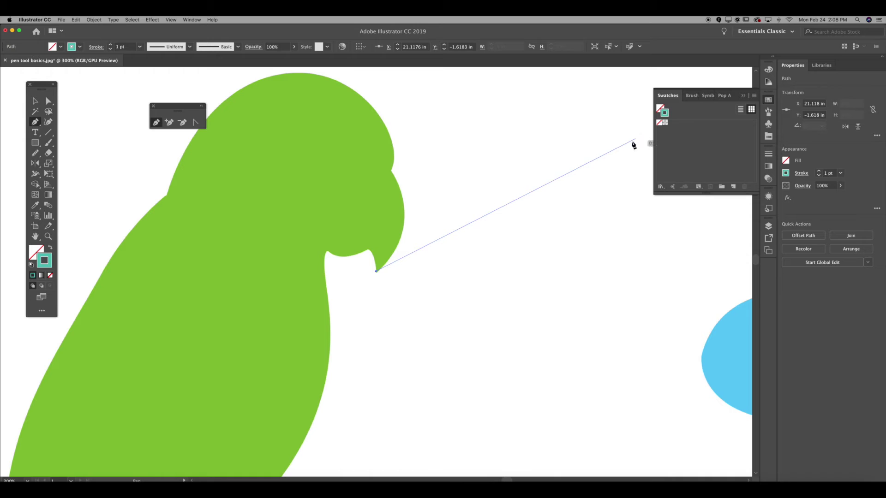
left_click(693, 96)
left_click(720, 95)
left_click(684, 119)
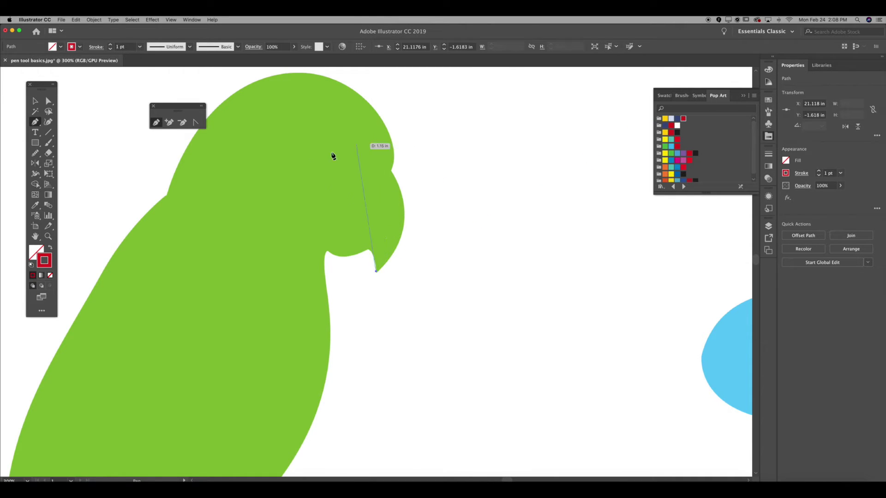
key("super+z")
key("super+z")
Place the path's first anchor at the parrot's beak tip and set its stroke to the red Pop Art swatch.
left_click(377, 273)
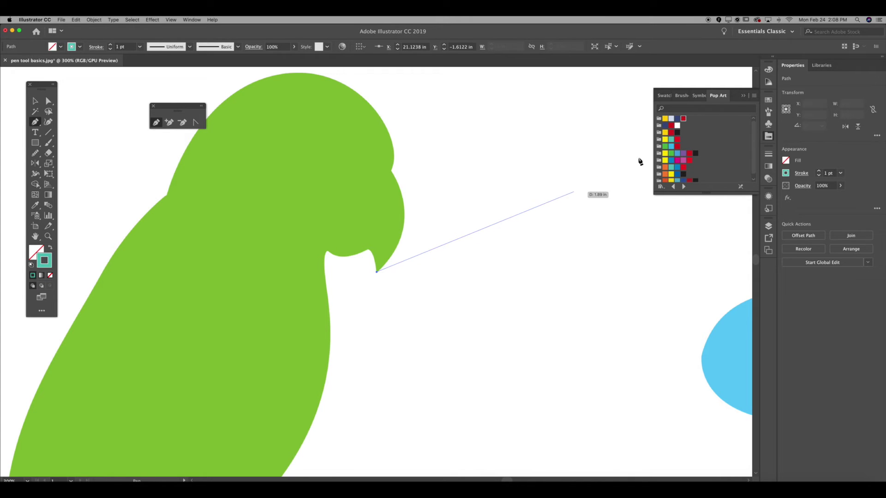
left_click(683, 118)
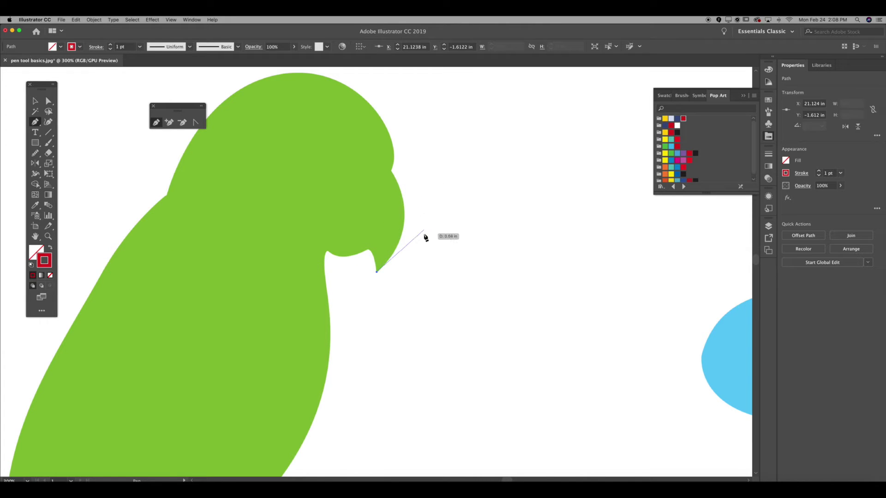
Try different handle directions on a curved segment from the beak tip to where the beak meets the forehead.
left_click(392, 174)
left_click_drag(364, 144, 389, 172)
left_click_drag(438, 214, 369, 147)
mouse_move(340, 122)
left_mouse_down()
mouse_move(340, 98)
mouse_move(354, 116)
left_mouse_up()
left_click_drag(391, 150, 412, 169)
left_click_drag(383, 143, 457, 174)
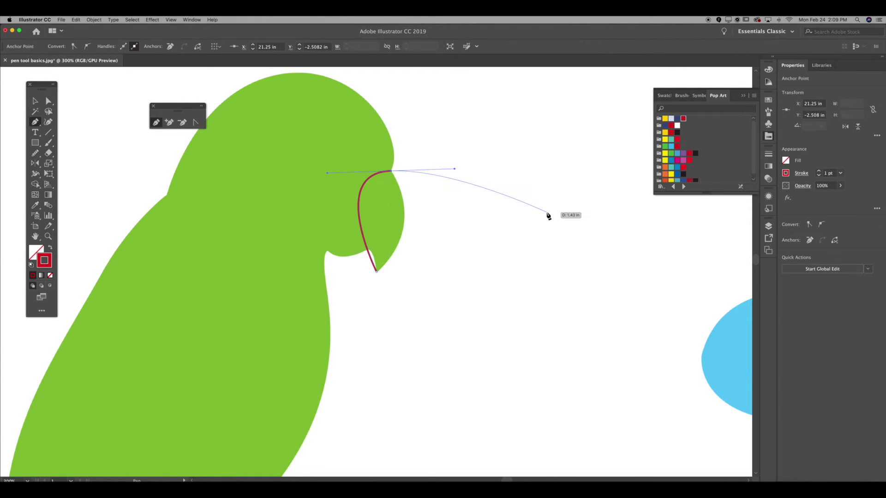
key("super+z")
Trace the beak's outer edge with one curved segment up to the forehead and remove the end anchor's outgoing handle.
left_click(390, 172)
left_click_drag(364, 128, 357, 106)
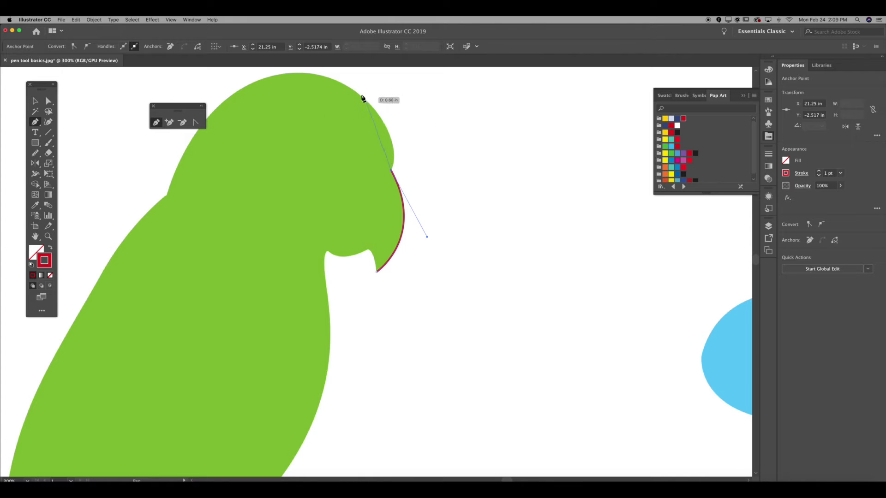
Try to trace the parrot's forehead with one long curved segment ending at the crown of the head.
left_click_drag(315, 132, 329, 222)
left_click_drag(318, 163, 207, 133)
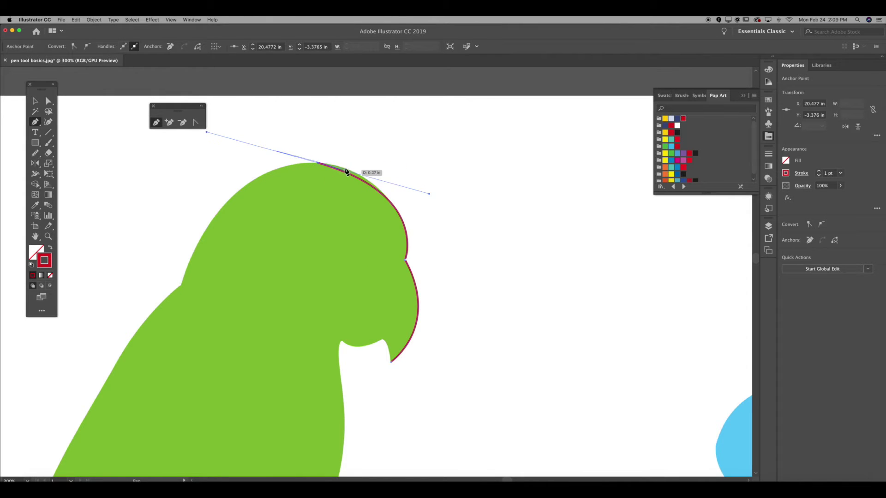
key("ctrl+z")
Trace the head from the forehead over the crown to the nape with curved segments, removing each new anchor's outgoing handle.
left_click_drag(368, 182, 311, 130)
left_click_drag(365, 179, 240, 191)
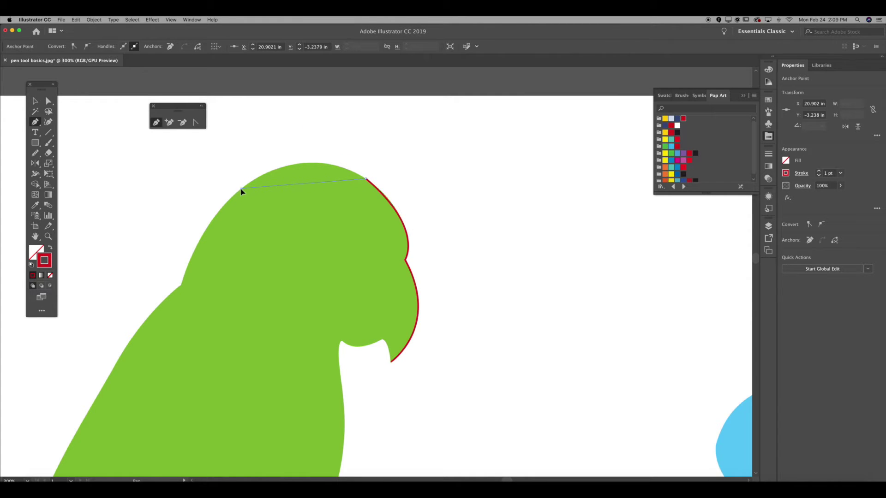
left_click_drag(203, 217, 176, 239)
left_click_drag(242, 192, 321, 111)
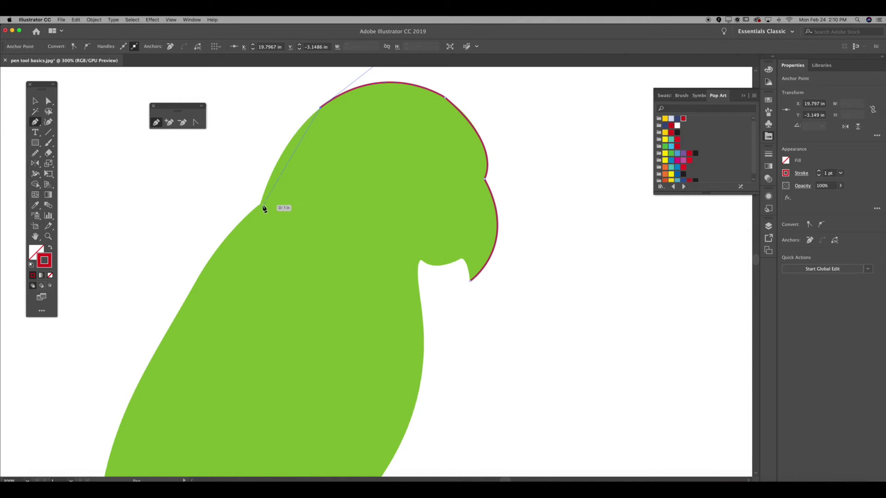
left_click_drag(262, 207, 245, 272)
left_click(259, 204)
Trace the parrot's upper back from the nape to mid-back with one curved segment and remove the anchor's outgoing handle.
left_click_drag(290, 205, 455, 101)
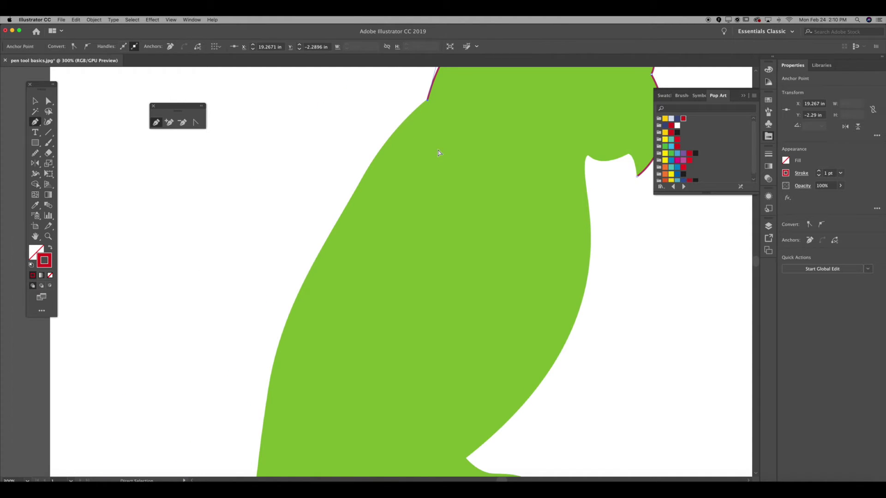
key("super+minus")
key("super+minus")
left_click_drag(341, 314, 424, 159)
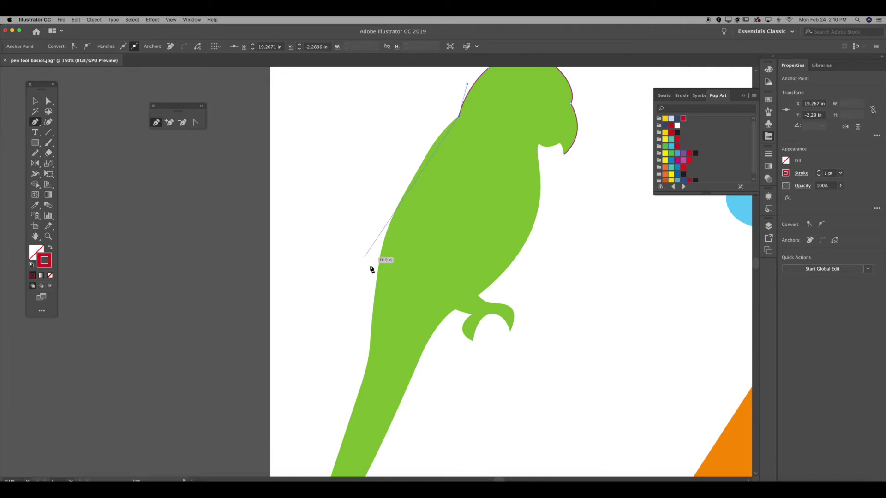
left_click_drag(387, 234, 341, 337)
left_click_drag(342, 338, 345, 337)
key("super+z")
left_click_drag(391, 237, 416, 241)
mouse_move(387, 249)
left_mouse_down()
mouse_move(368, 257)
mouse_move(360, 304)
left_mouse_up()
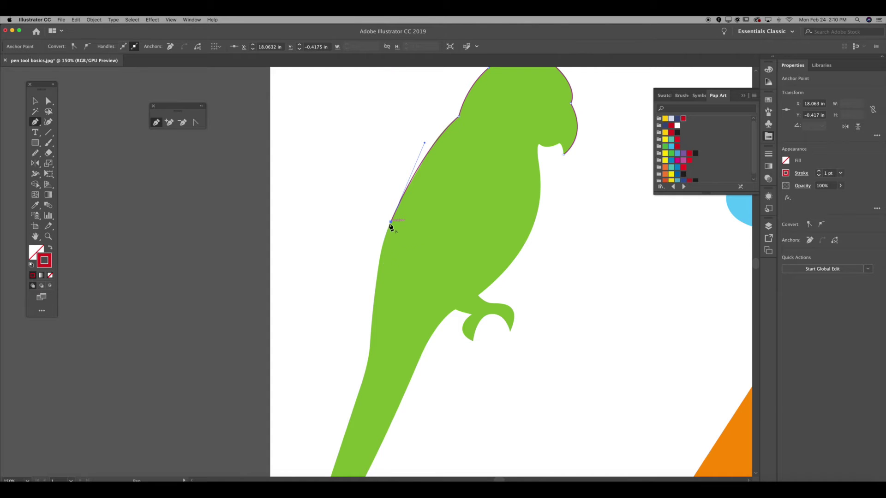
Continue the path down the lower back to the base of the tail with two short curved segments.
left_click(372, 329)
left_click_drag(373, 371, 371, 388)
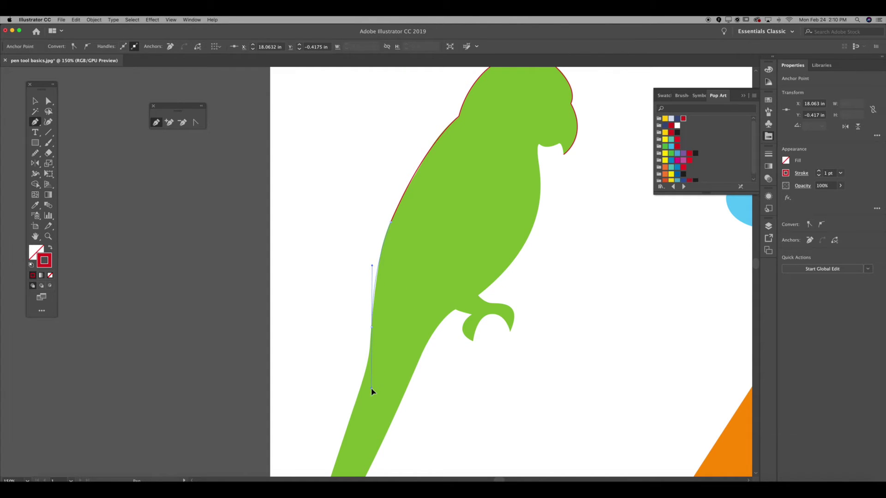
left_click(373, 327)
scroll(374, 331, "down", 5)
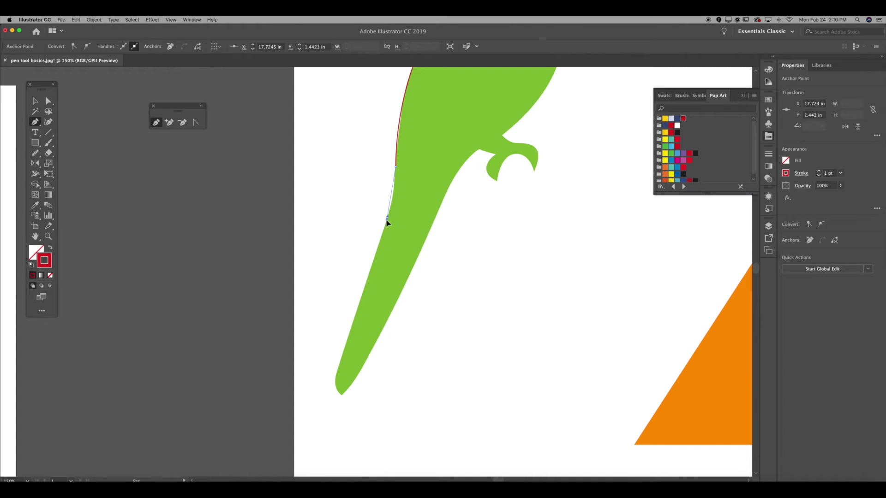
left_click_drag(377, 239, 364, 246)
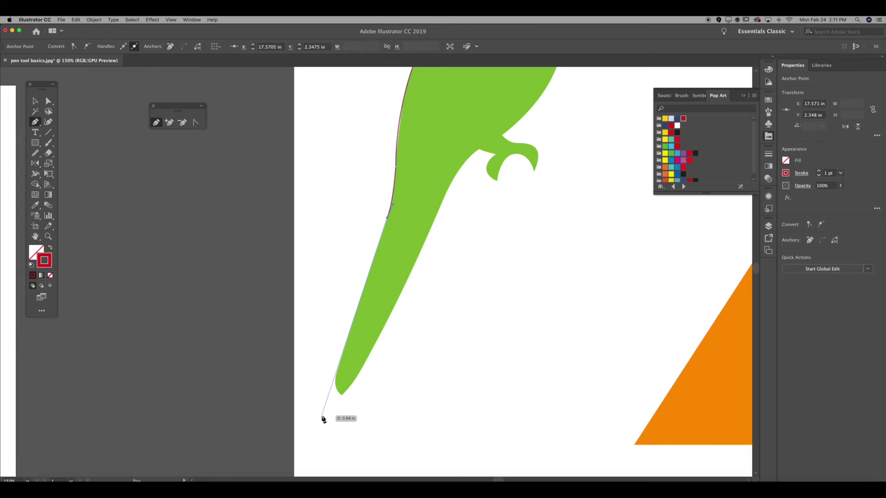
Trace the tail down to its tip and back up along its underside with curved segments.
left_click_drag(342, 364, 347, 405)
scroll(347, 405, "up", 2)
scroll(348, 405, "right", 2)
left_click_drag(392, 282, 466, 115)
Trace the rear claw from the leg junction to the claw's tip with a curved segment and remove the tip anchor's outgoing handle.
key("super+plus")
key("super+plus")
scroll(444, 204, "up", 2)
scroll(445, 204, "right", 2)
left_click(438, 174)
left_click_drag(435, 227, 484, 252)
left_click(435, 227)
Trace the arch between the two claws with a smooth anchor at its peak, ending at the front claw's tip.
left_click_drag(470, 174, 500, 172)
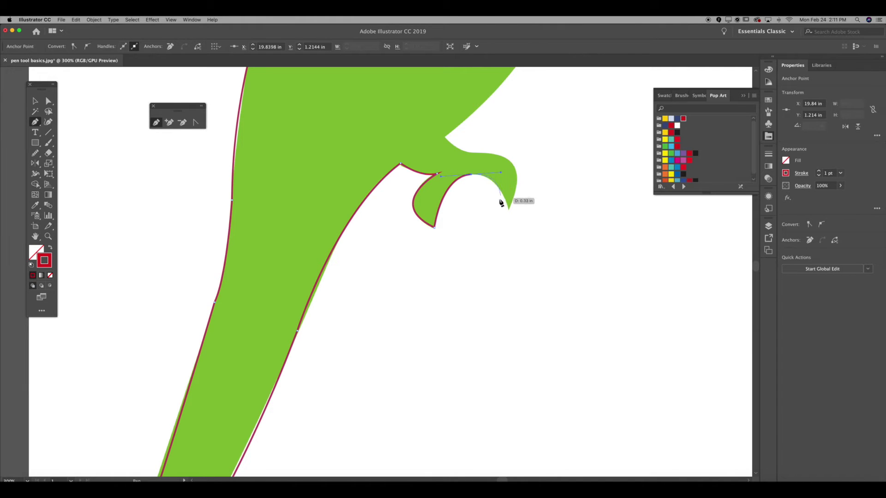
key("super+z")
left_click_drag(473, 174, 498, 177)
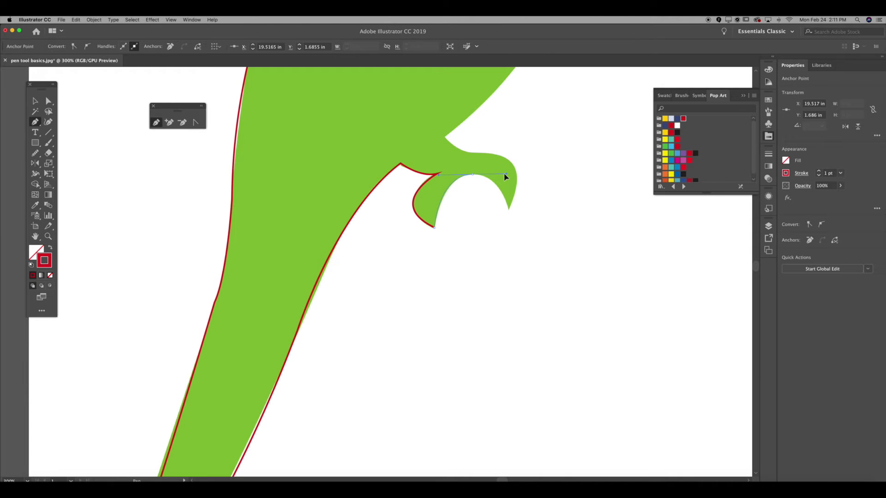
left_click_drag(504, 174, 504, 174)
left_click(509, 211)
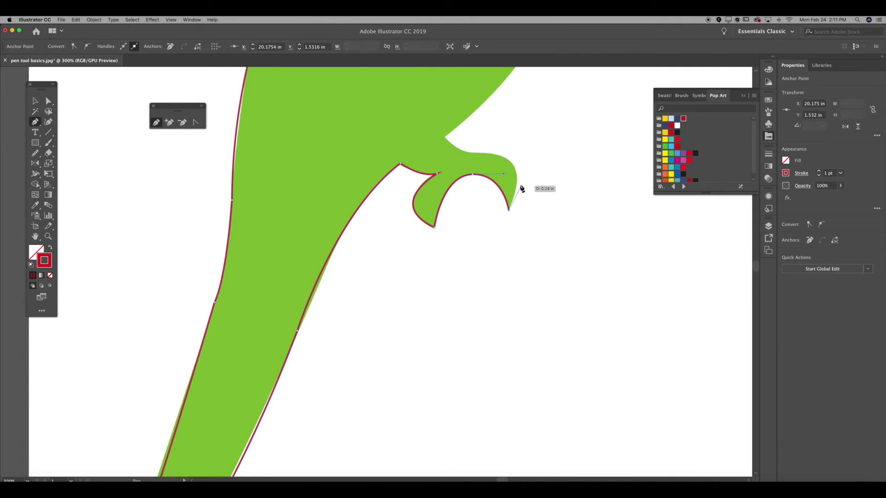
Trace the front claw's outer edge and the top of the foot back to the corner where the belly begins.
left_click(505, 162, "super")
left_click_drag(483, 144, 479, 147)
left_click(467, 157, "super")
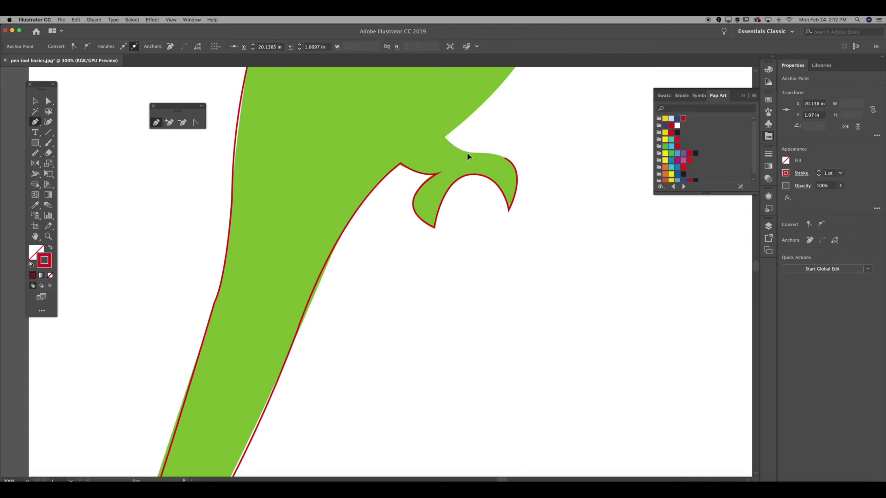
left_click(439, 158, "super")
left_click(472, 156)
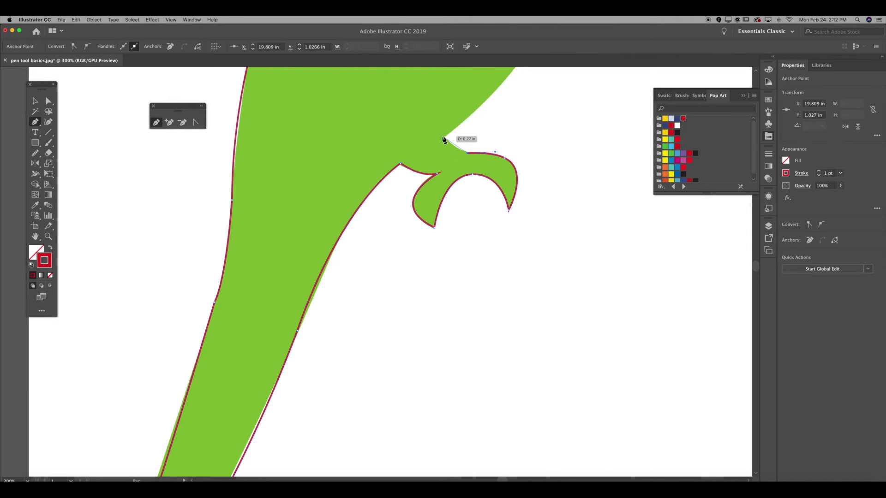
left_click_drag(514, 134, 270, 266)
Trace the belly and chest with curved segments from the foot corner up to the parrot's throat.
left_click(236, 270)
key("super+minus")
key("super+minus")
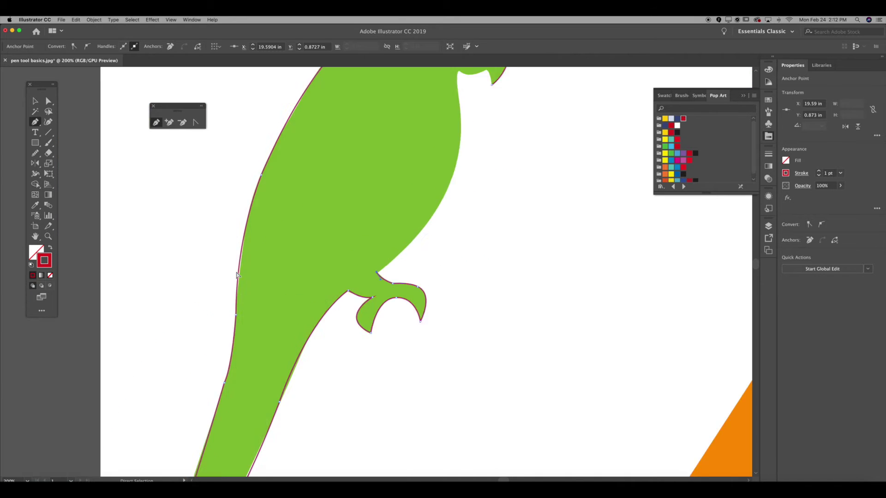
left_click_drag(498, 208, 467, 290)
left_click_drag(410, 250, 413, 180)
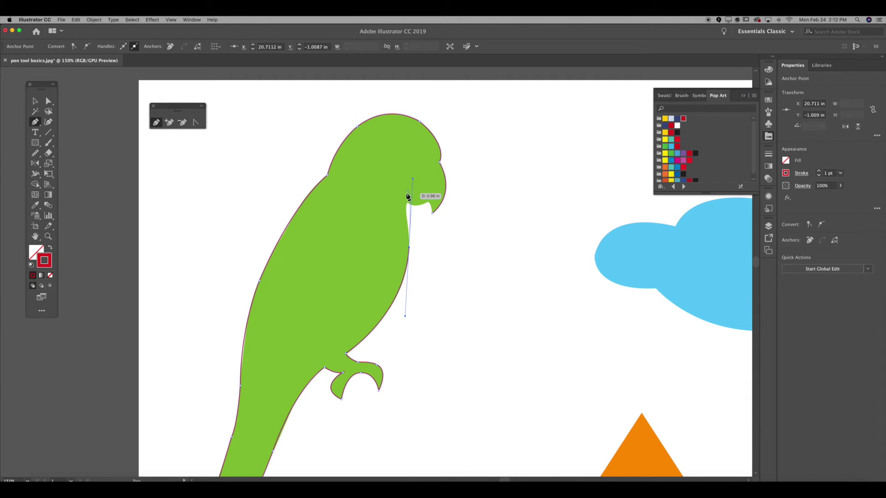
left_click_drag(407, 217, 392, 206)
Trace the chin and the beak's underside, and close the path at the anchor on the beak tip.
key("super+plus")
key("super+plus")
key("super+plus")
key("super+plus")
left_click_drag(461, 212, 519, 182)
left_click(460, 213)
left_click_drag(478, 258, 479, 302)
View the whole traced parrot at 100% and deselect the path using the Selection tool.
key("super+1")
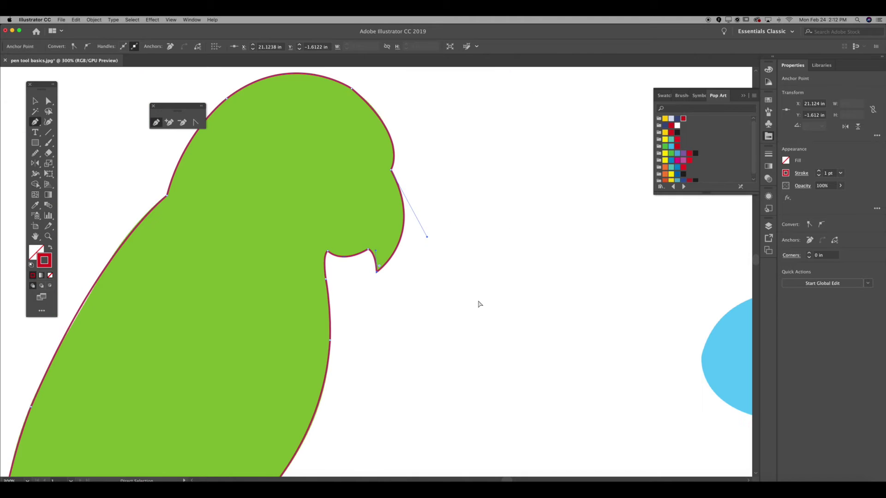
key("space")
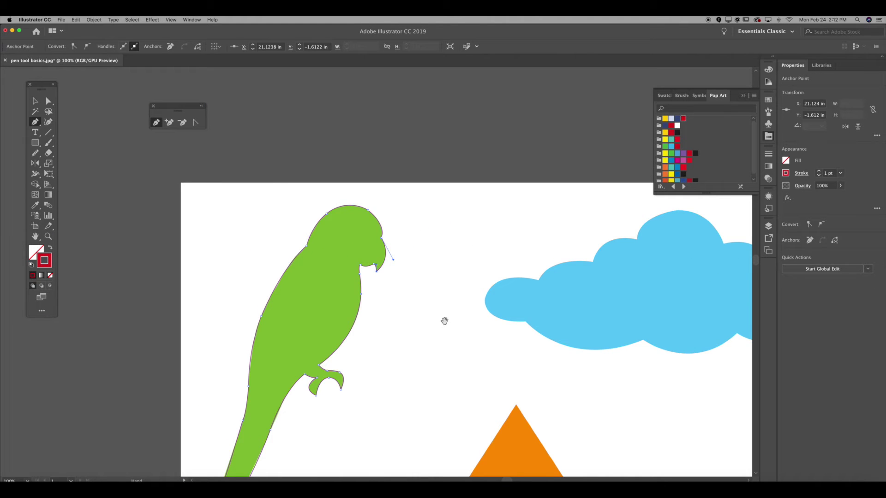
left_click_drag(444, 320, 458, 220)
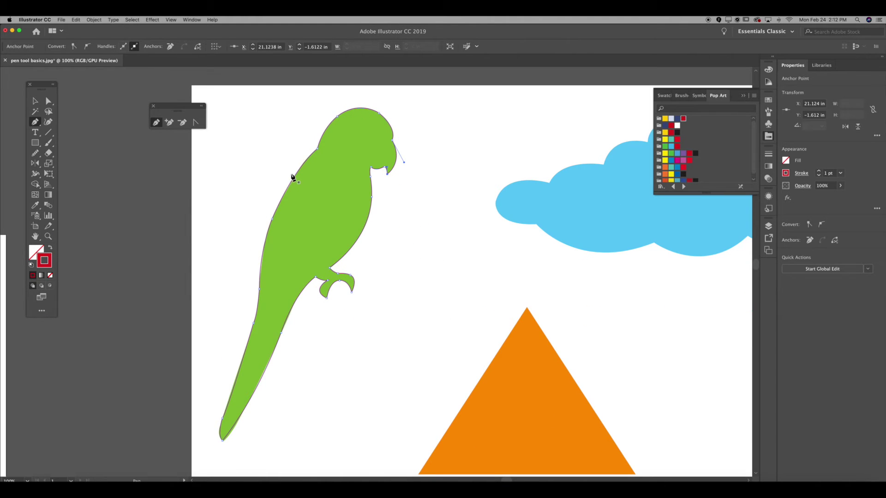
key("v")
left_click(437, 239)
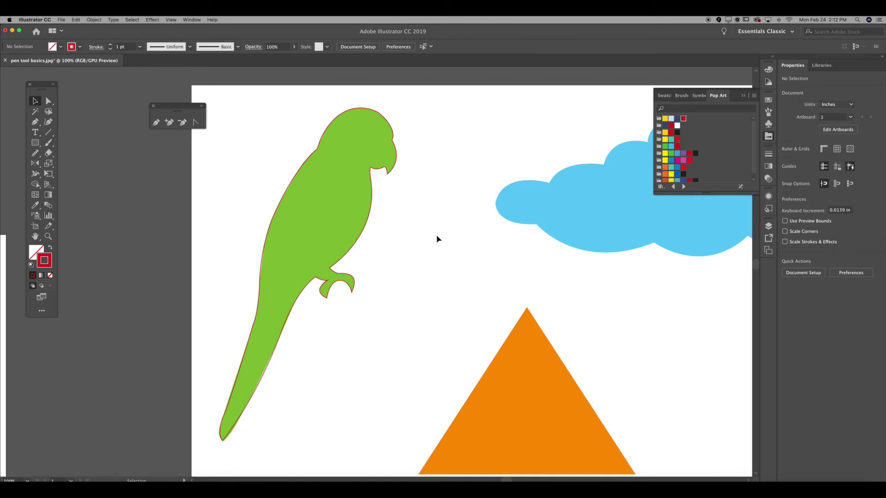
Try moving the parrot outline off the reference image to the blank area beside it.
left_click(363, 113)
left_click(395, 115)
left_click_drag(358, 109, 478, 103)
left_click(541, 109)
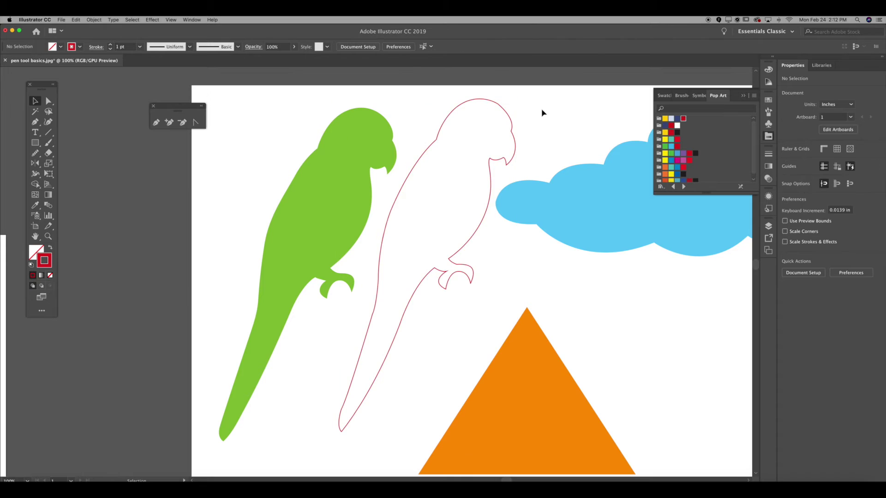
key("cmd+z")
Move the parrot outline off the reference image onto the blank artboard and keep it selected.
scroll(390, 198, "left", 10)
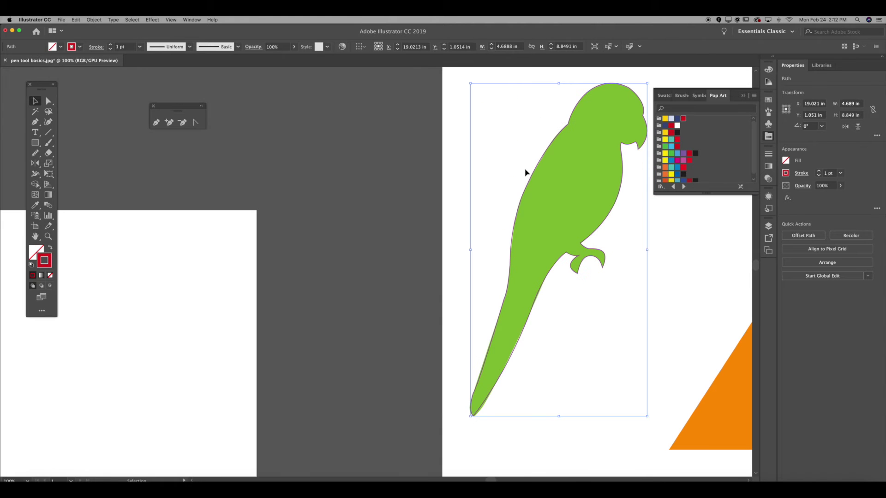
mouse_move(533, 172)
left_mouse_down()
mouse_move(175, 293)
mouse_move(399, 146)
mouse_move(225, 244)
mouse_move(196, 220)
left_mouse_up()
left_click(344, 222)
left_click_drag(327, 204, 246, 188)
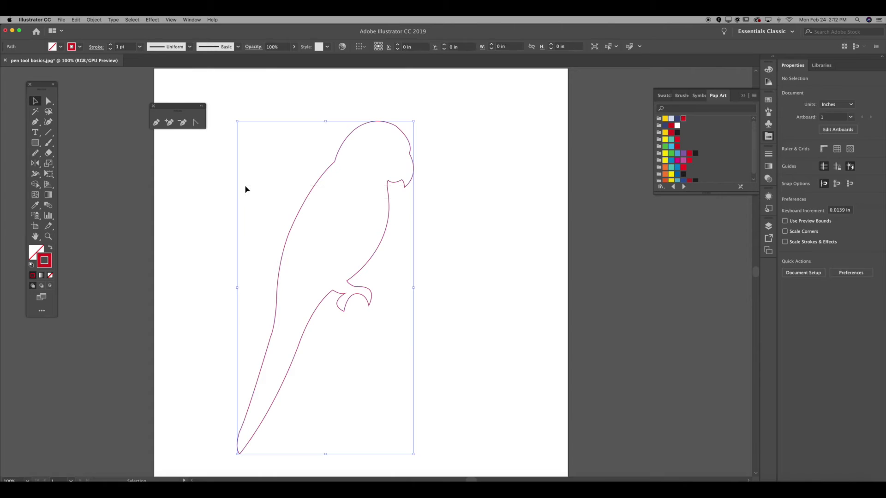
Fill the parrot outline with a light blue swatch from the Pop Art library.
left_click_drag(33, 249, 35, 250)
key("super+z")
left_click(35, 249)
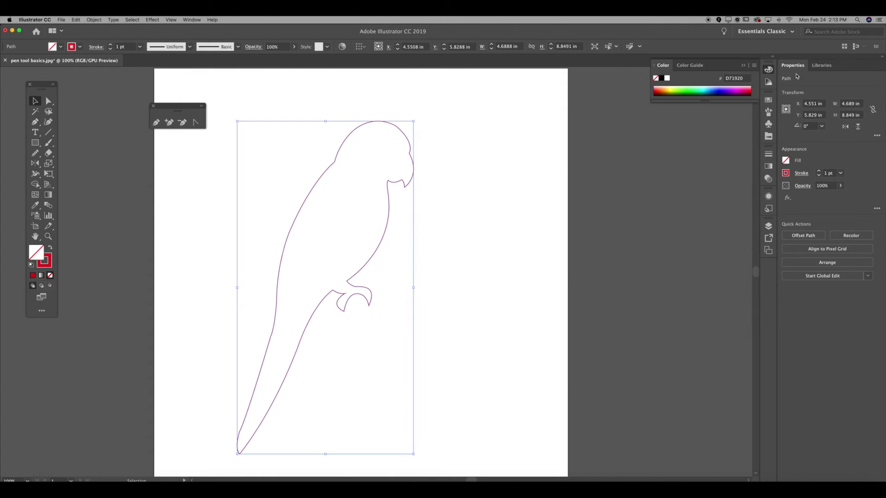
left_click(767, 100)
left_click_drag(723, 97, 688, 146)
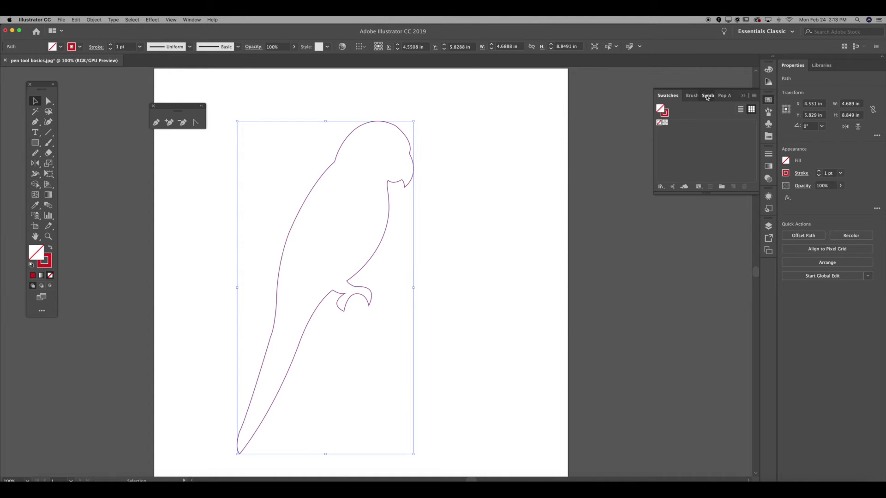
left_click(708, 96)
left_click(681, 96)
left_click(718, 96)
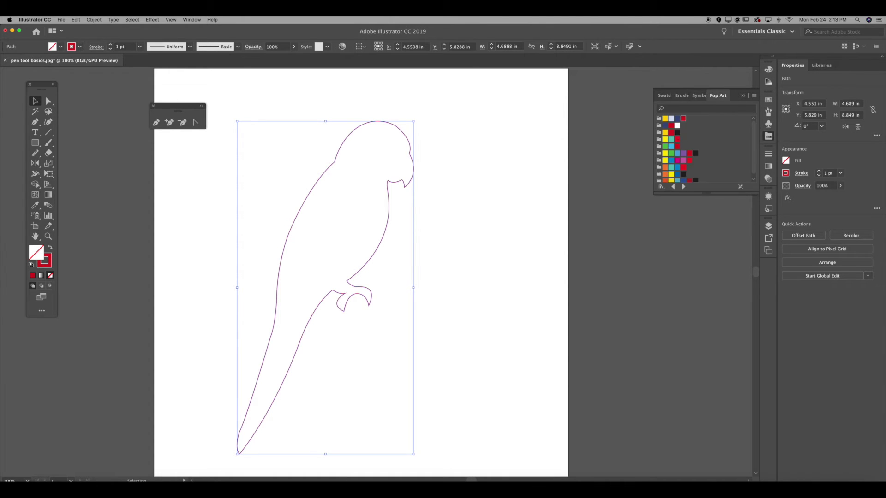
left_click(671, 146)
Set the parrot's stroke to the same light blue as its fill and deselect the shape.
left_click(97, 105)
left_click_drag(253, 163, 407, 273)
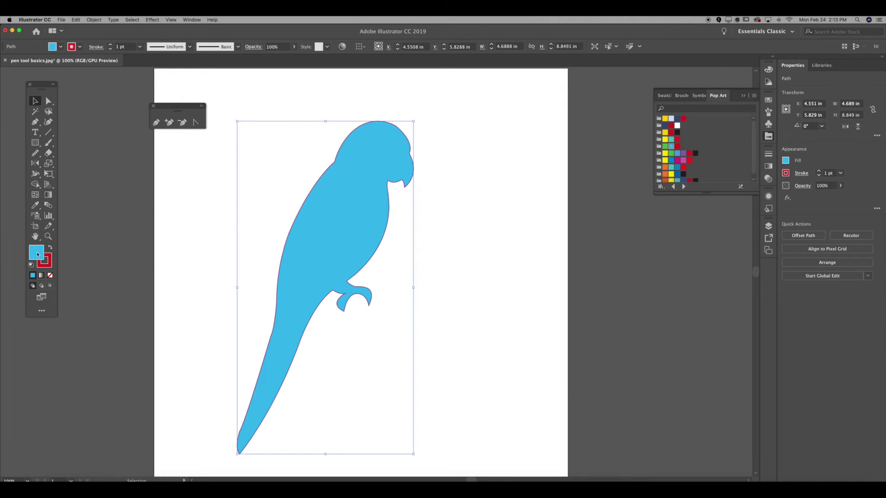
left_click_drag(47, 257, 49, 257)
left_click(76, 253)
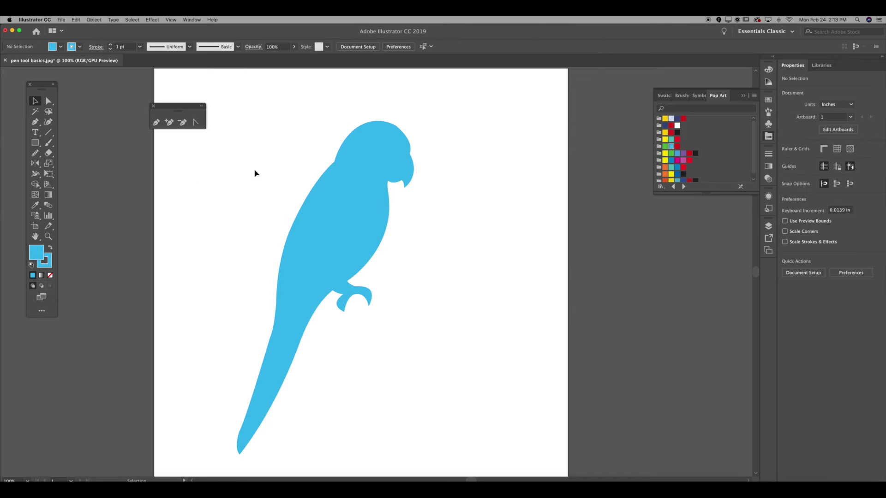
left_click_drag(254, 173, 548, 300)
left_click(477, 222)
Change the parrot's fill and stroke to the black Pop Art swatch and deselect the shape.
left_click_drag(357, 199, 283, 154)
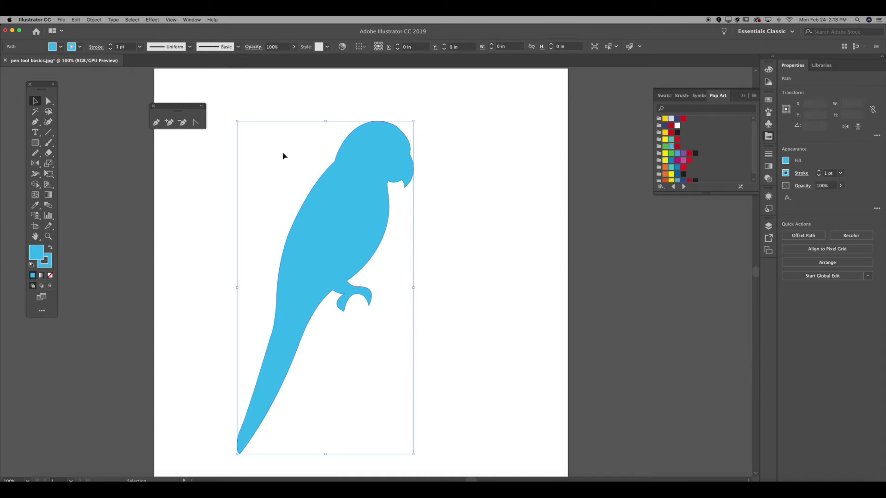
left_click(678, 133)
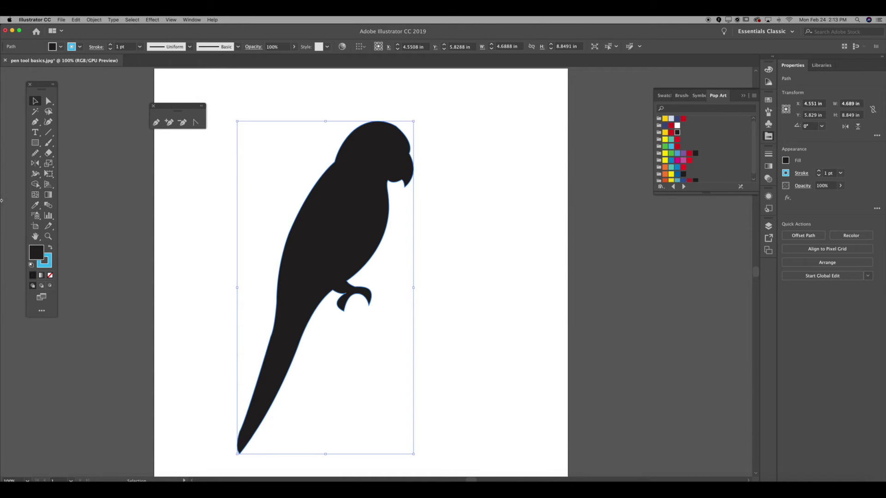
left_click(239, 243)
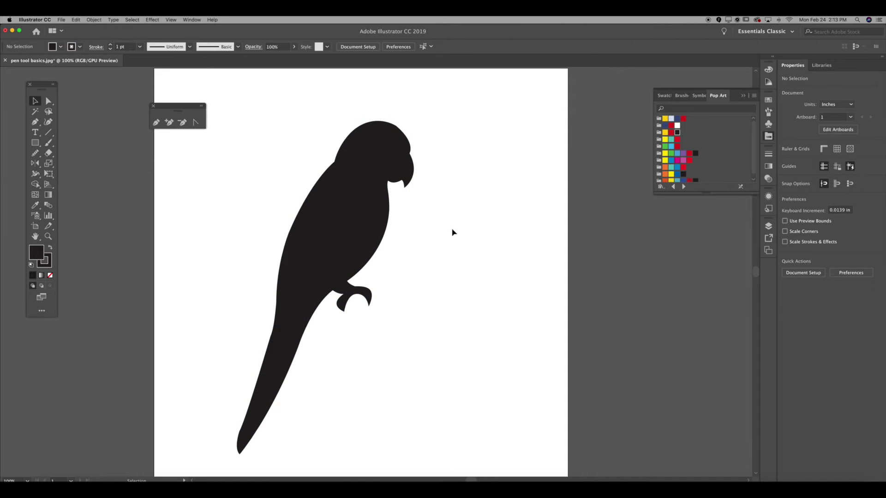
Select the parrot path and show the anchor points around its head with the Direct Selection tool.
key("super+equal")
key("super+equal")
key("super+equal")
key("super+equal")
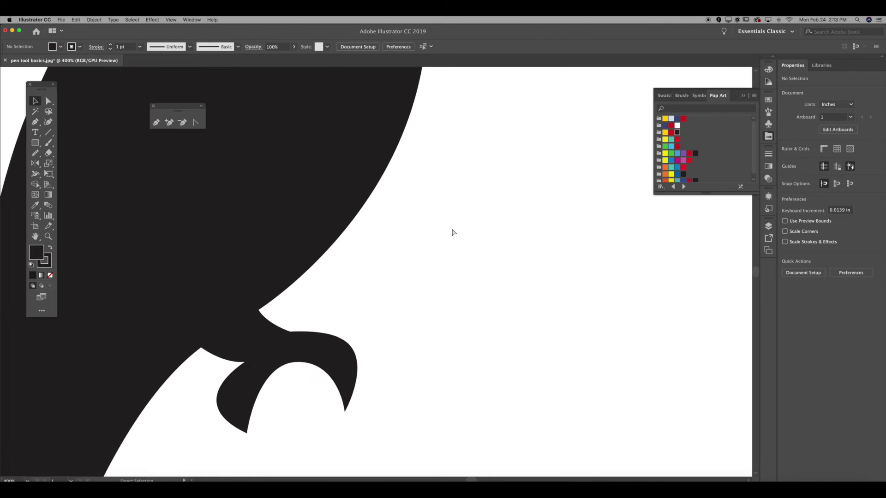
scroll(471, 231, "up", 10)
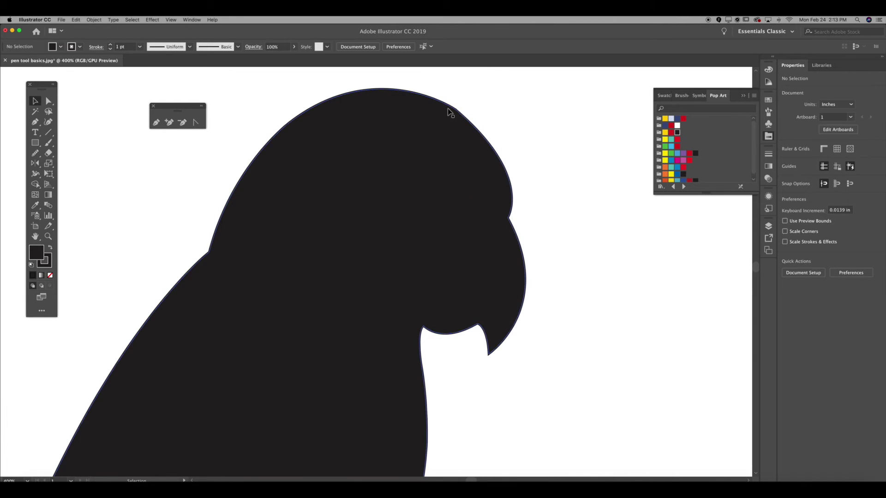
left_click(459, 112)
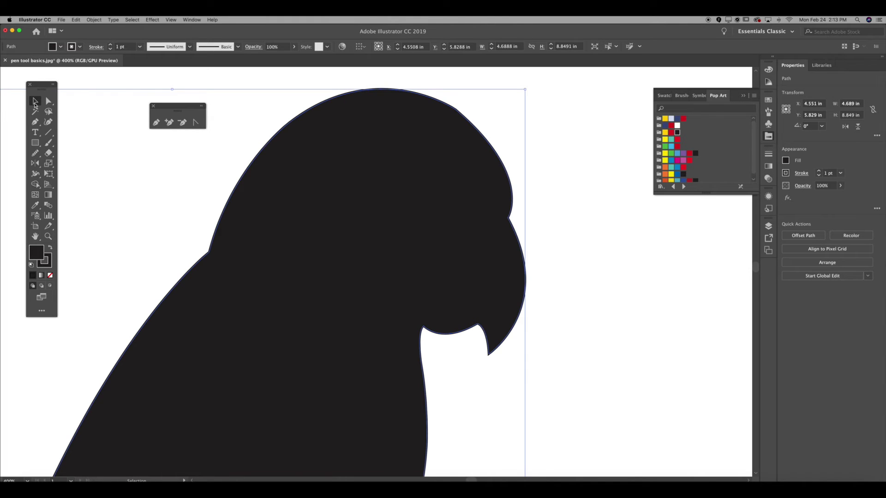
left_click(48, 102)
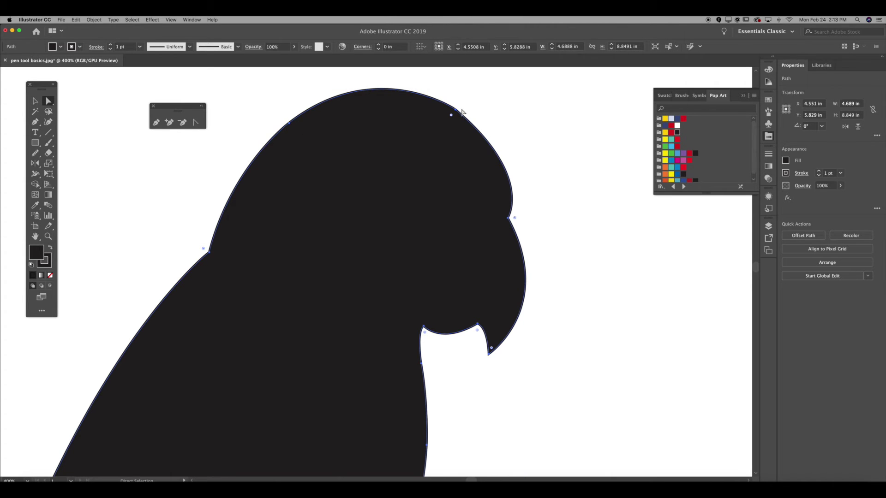
left_click(491, 383)
left_click(456, 110)
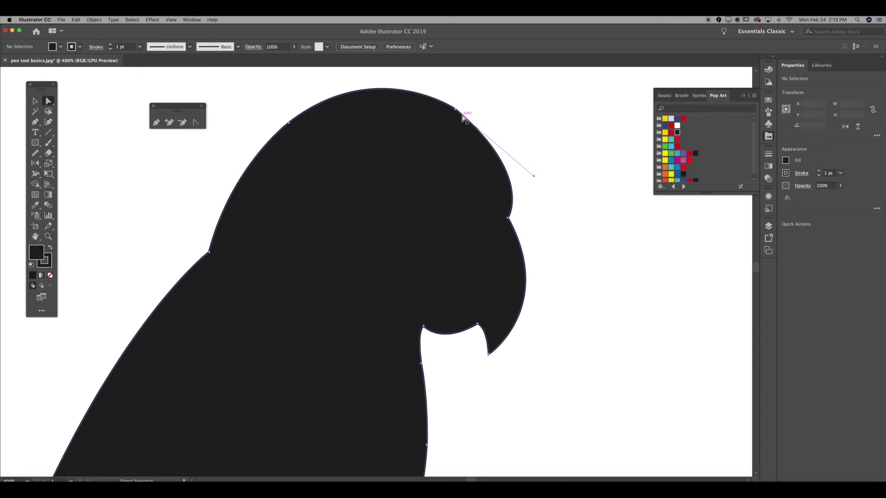
Try to reshape the parrot's foot by moving two anchor points along the upper edge of its front toe.
left_click_drag(300, 268, 384, 76)
left_click_drag(281, 416, 383, 253)
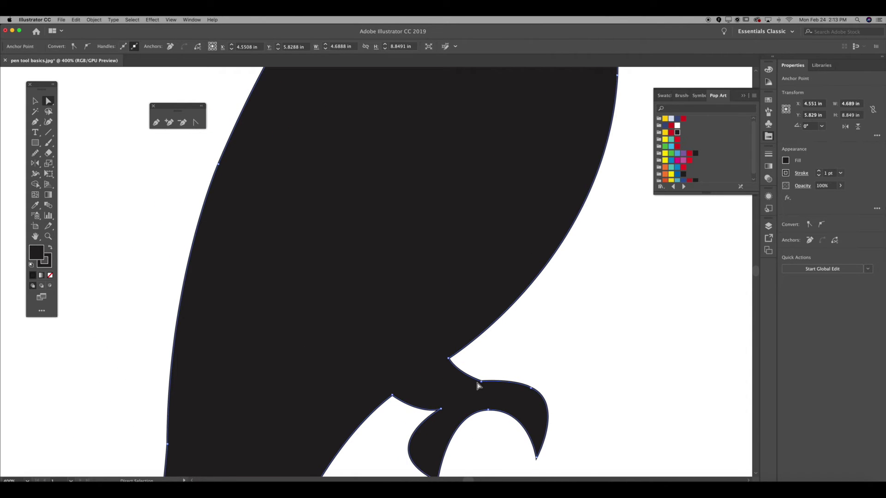
left_click_drag(482, 382, 501, 352)
key("super+z")
left_click_drag(482, 382, 506, 349)
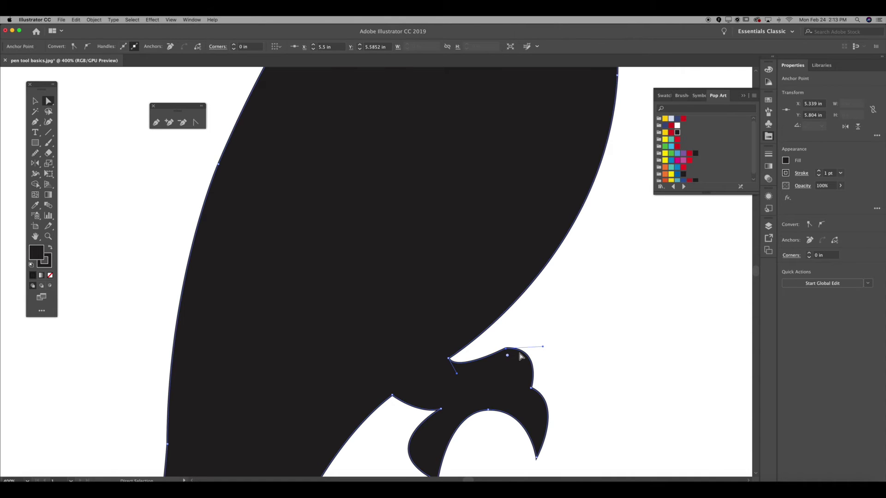
left_click_drag(528, 386, 611, 405)
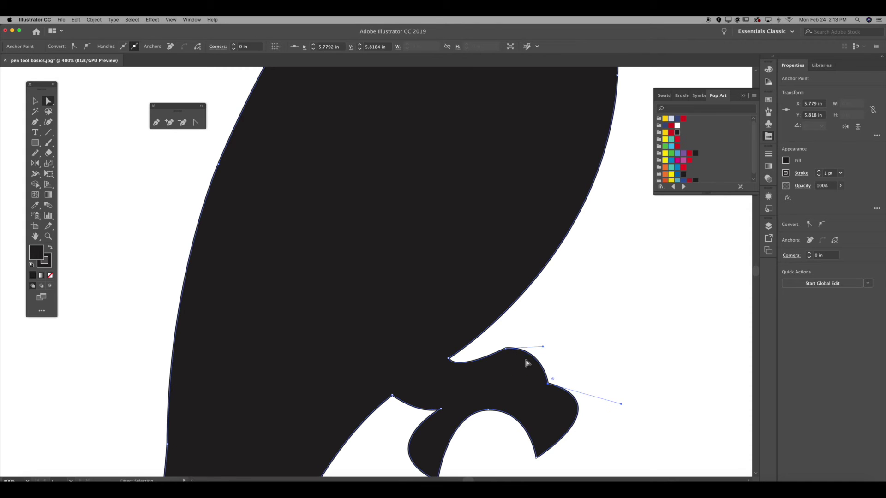
Undo the anchor point moves on the parrot's foot.
left_click(563, 351)
scroll(549, 352, "up", 3)
scroll(549, 352, "right", 2)
key("super+z")
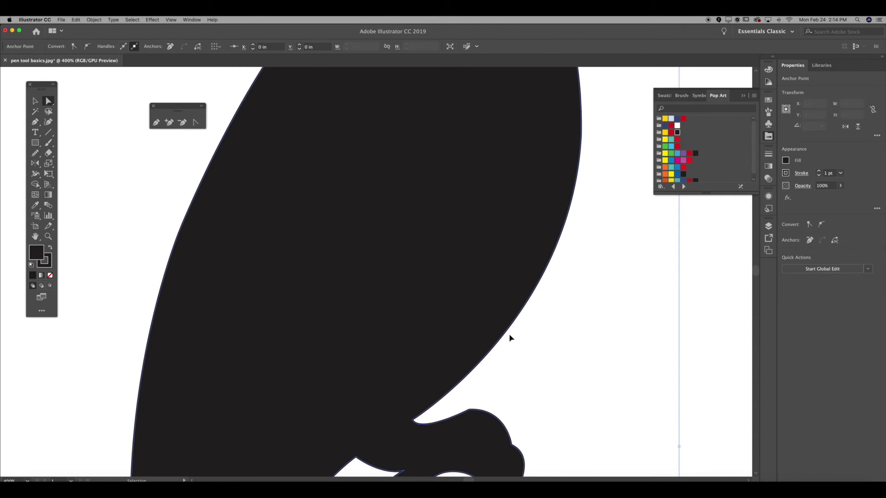
key("super+z")
Select the corner anchor point at the nape, where the parrot's head meets its back.
left_click_drag(515, 387, 471, 227)
left_click_drag(295, 261, 429, 178)
left_click_drag(288, 319, 348, 110)
left_click_drag(306, 188, 209, 387)
left_click_drag(425, 151, 365, 349)
left_click_drag(498, 115, 457, 283)
left_click_drag(489, 139, 443, 359)
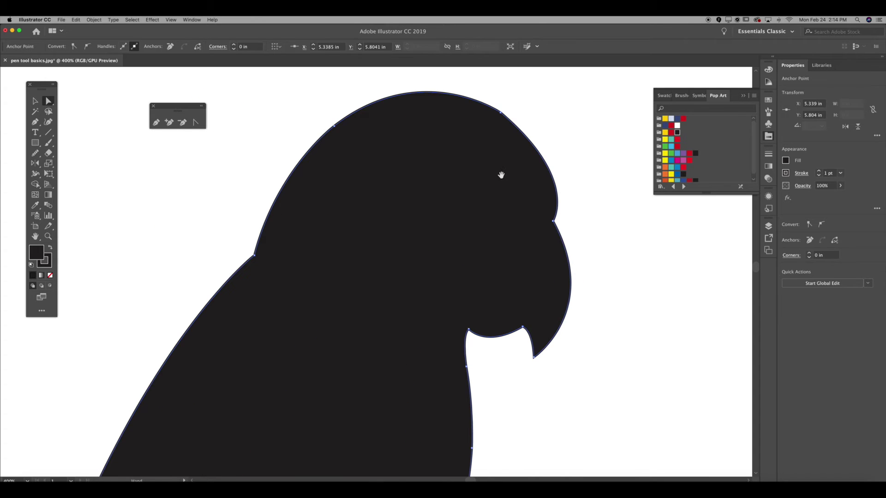
left_click_drag(501, 175, 472, 204)
left_click(191, 238)
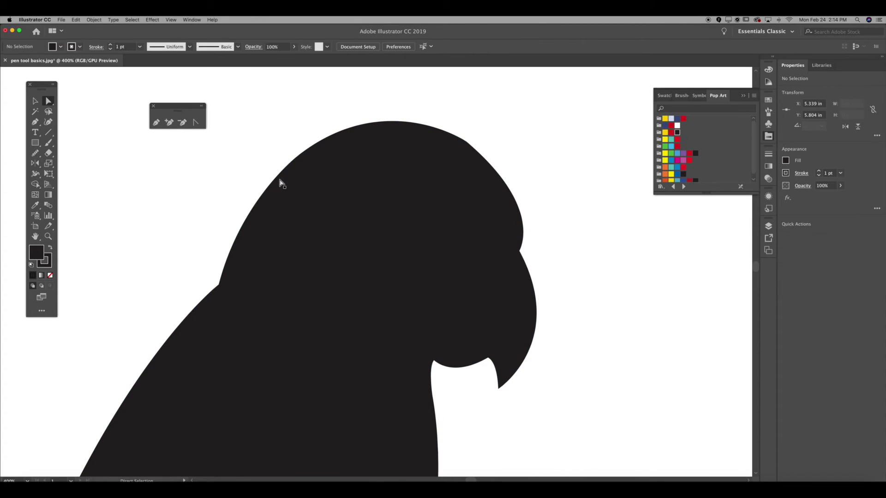
left_click(221, 288)
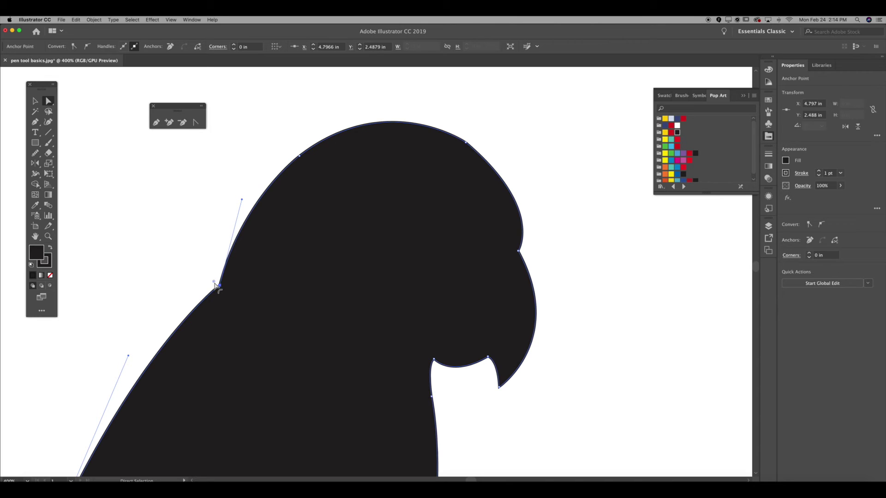
key("super+equal")
key("super+equal")
key("super+equal")
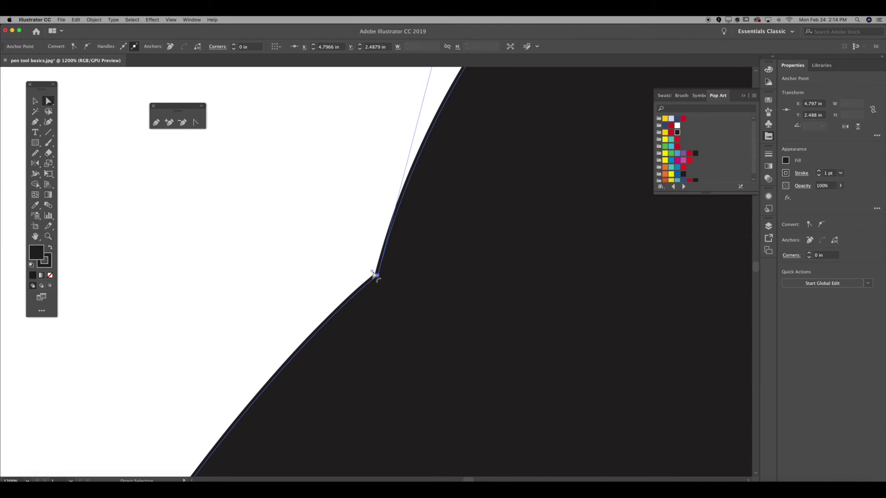
Try to round the corner at the parrot's nape with its live corner widget, undoing each attempt.
left_click_drag(375, 276, 225, 246)
key("super+z")
key("super+minus")
key("super+minus")
key("super+minus")
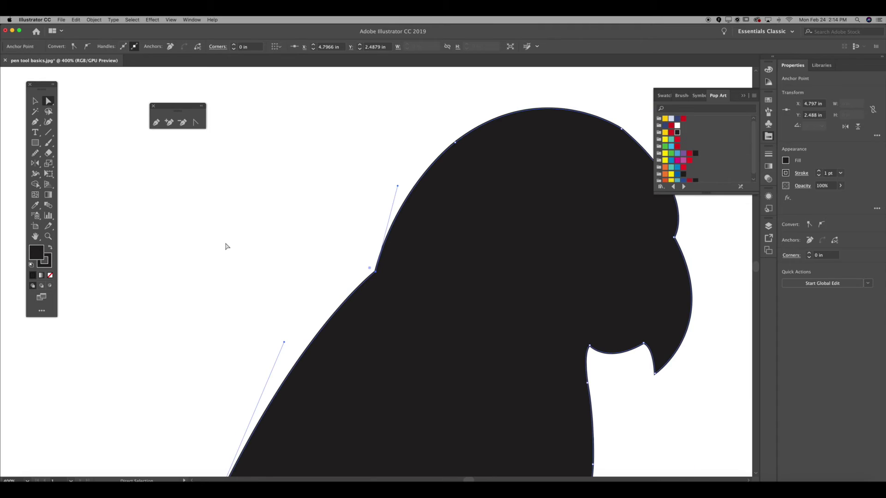
left_click_drag(370, 270, 30, 82)
key("super+z")
left_click_drag(292, 202, 252, 185)
key("super+minus")
key("super+z")
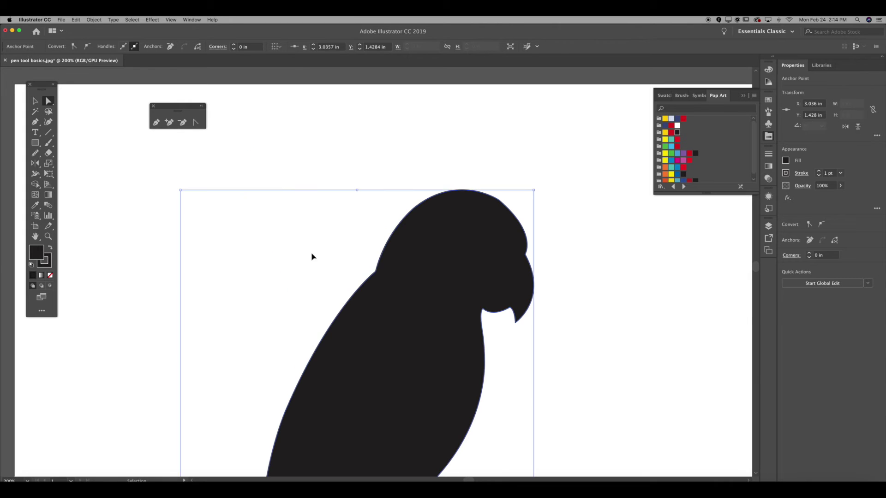
left_click_drag(370, 270, 15, 45)
key("super+z")
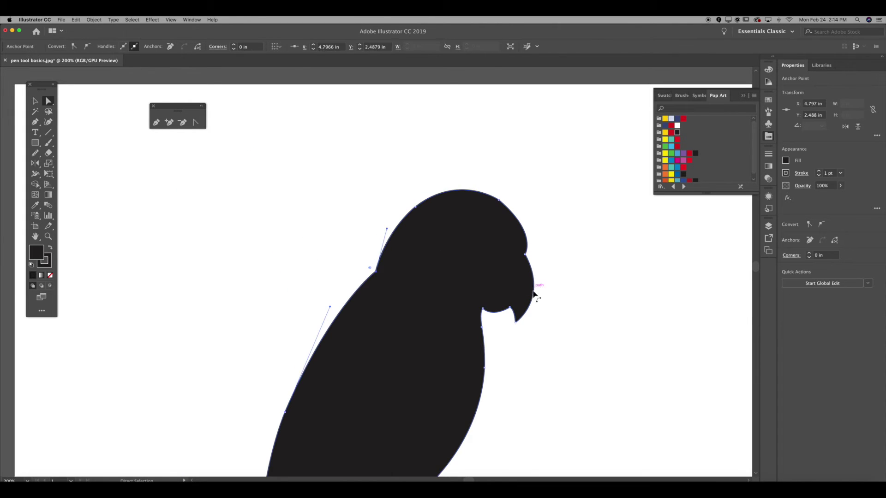
Try to round the tip of the beak with its live corner widget, undo it, and deselect the path.
left_click(516, 323)
left_click_drag(518, 316, 518, 237)
left_click(517, 318)
left_click(613, 338)
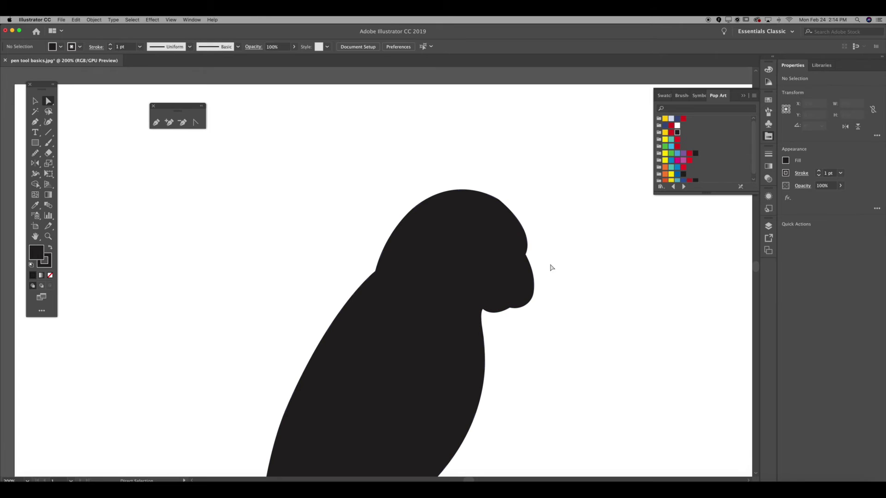
key("super+z")
left_click(599, 298)
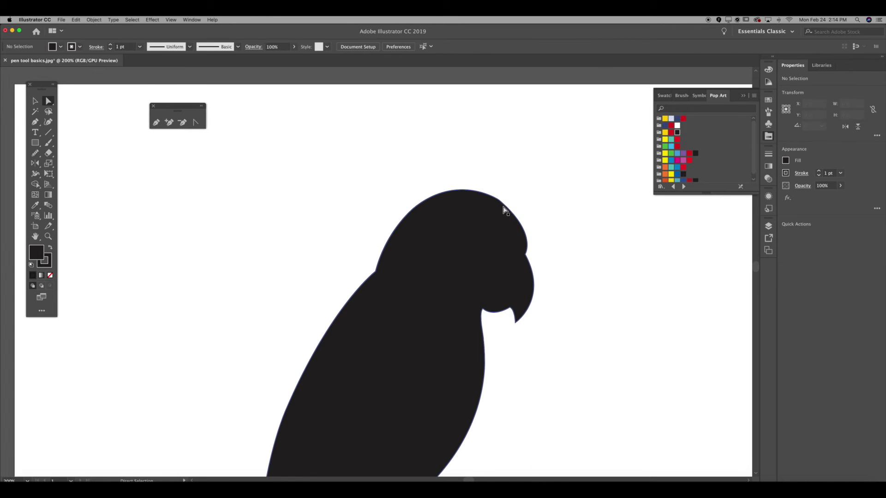
Round the corner anchor point on the parrot's forehead to a radius of about 0.93 in and deselect.
left_click(500, 203)
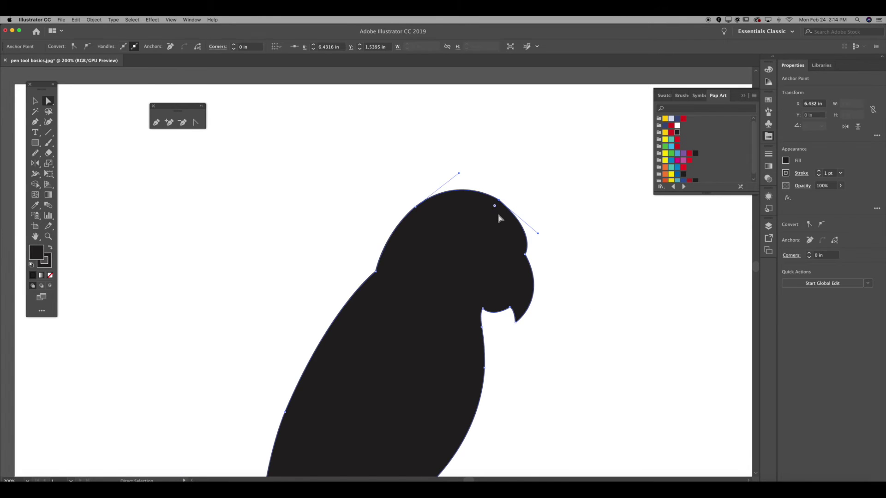
left_click(461, 242)
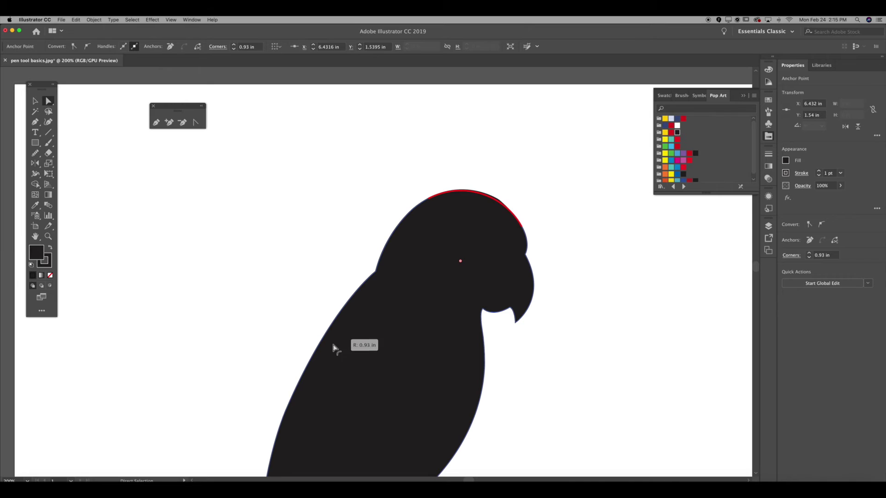
left_click(300, 340)
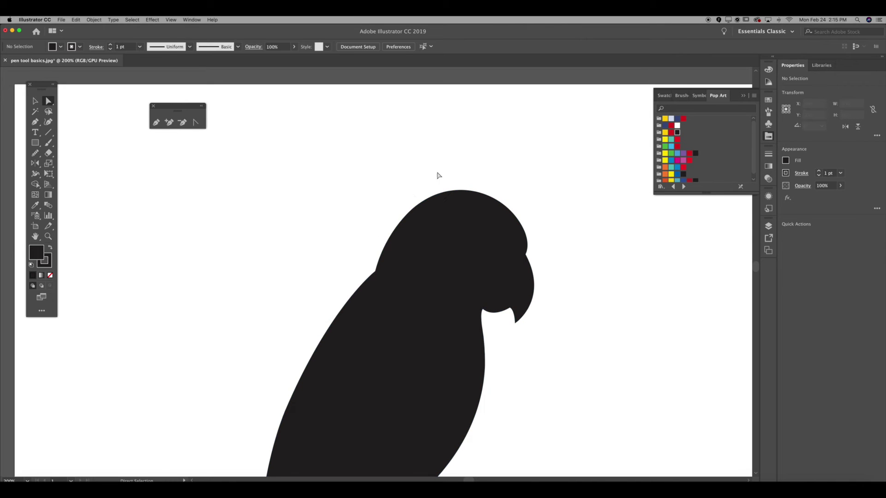
Undo the forehead corner rounding and keep the parrot's stroke black.
key("super+z")
key("super+z")
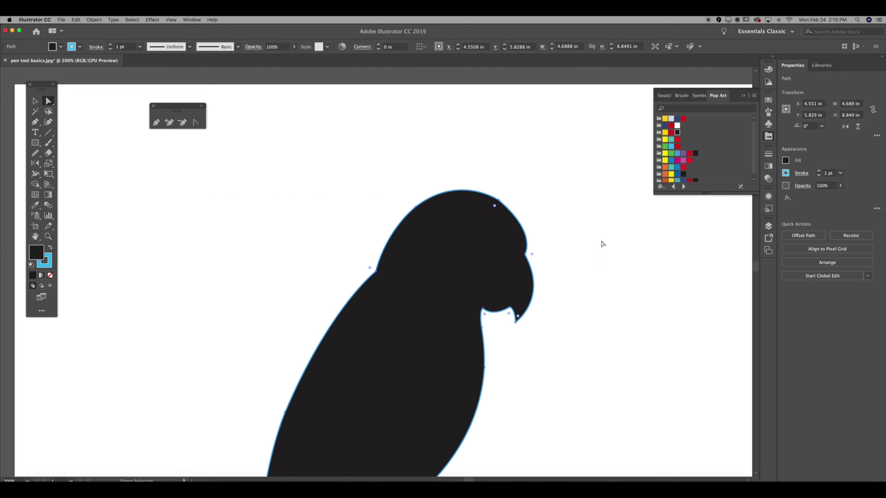
left_click_drag(53, 262, 49, 259)
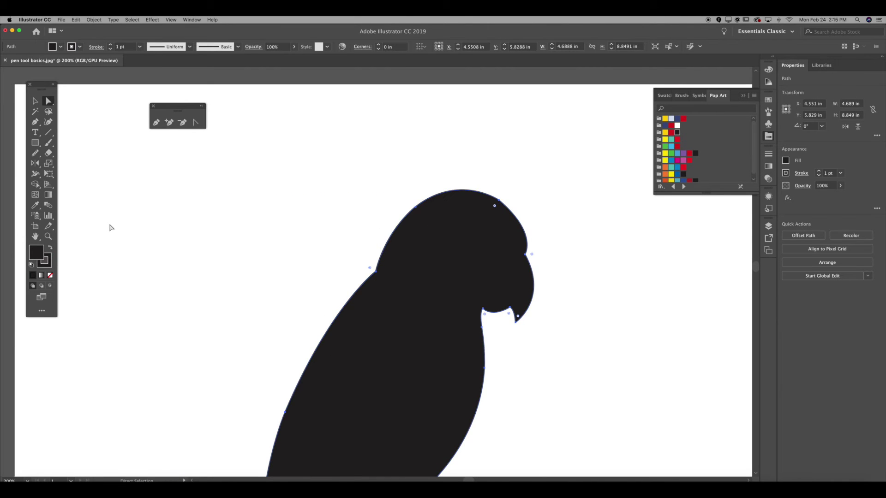
Even out the kink in the parrot's forehead curve with the Smooth tool and deselect the shape.
key("v")
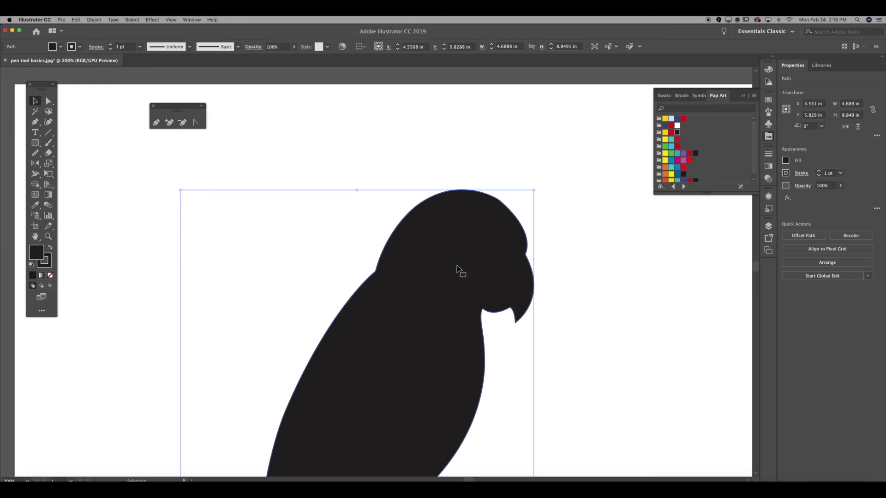
left_click(36, 153)
left_click_drag(36, 155, 69, 173)
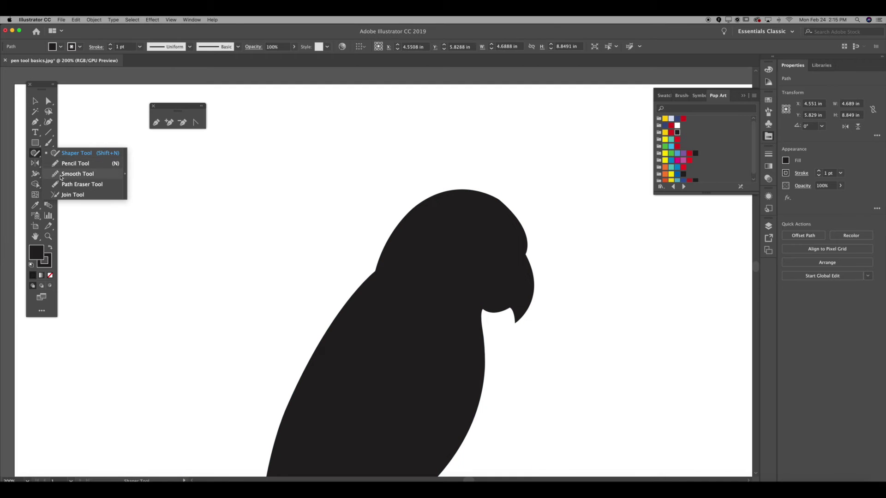
key("v")
left_click(475, 237)
left_click(31, 155)
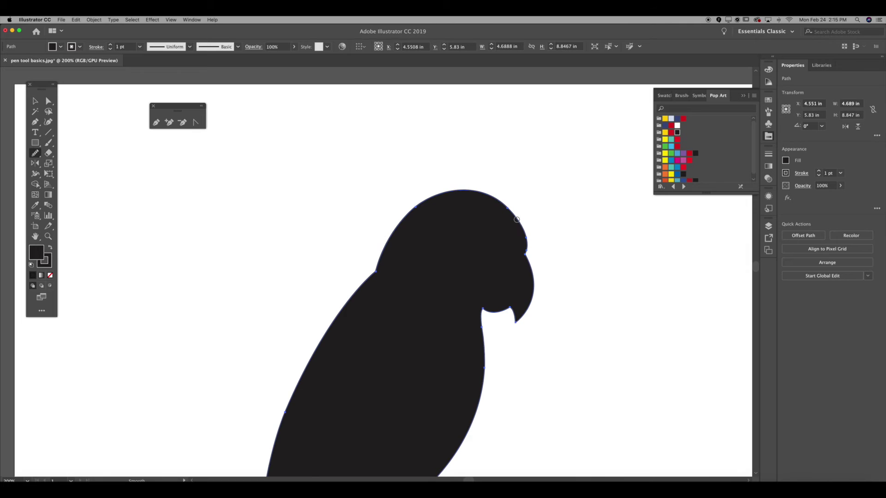
key("v")
left_click(565, 249)
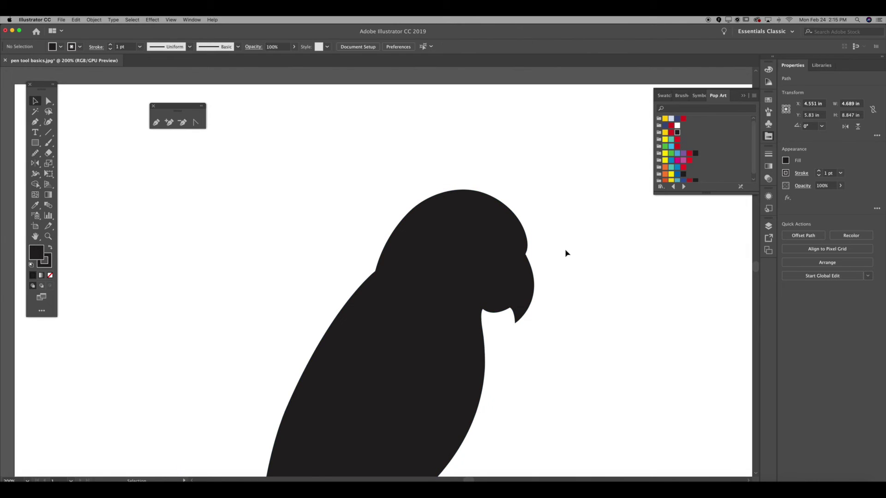
Select the parrot and smooth the kink on the outer edge of the tail, just above its tip.
key("space")
left_click_drag(466, 346, 550, 174)
left_click_drag(464, 415, 461, 180)
left_click_drag(421, 306, 425, 298)
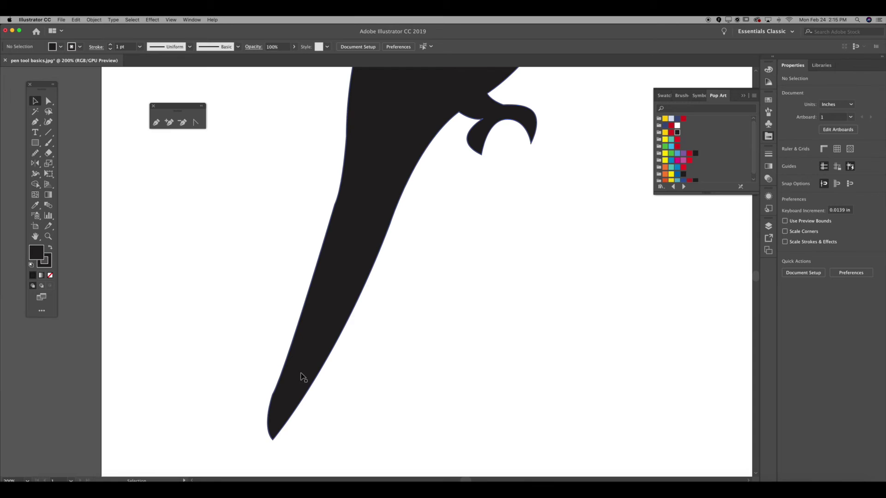
left_click(301, 374)
left_click(36, 154)
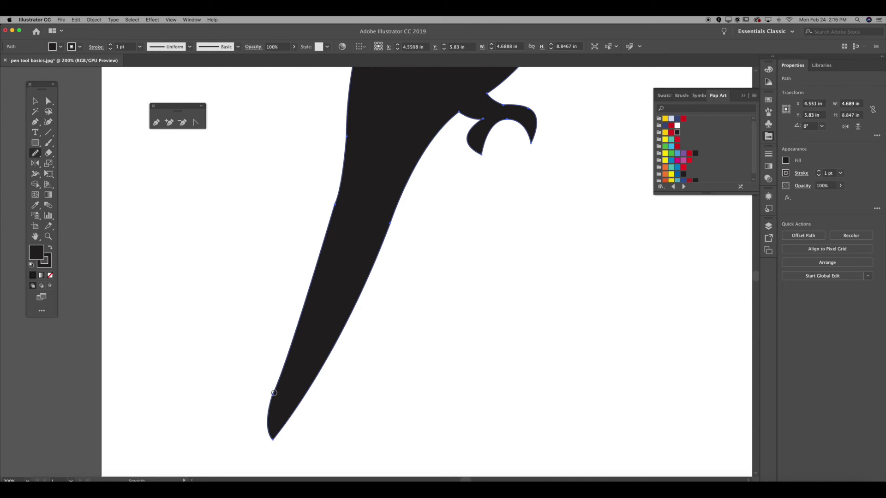
left_click_drag(296, 348, 281, 399)
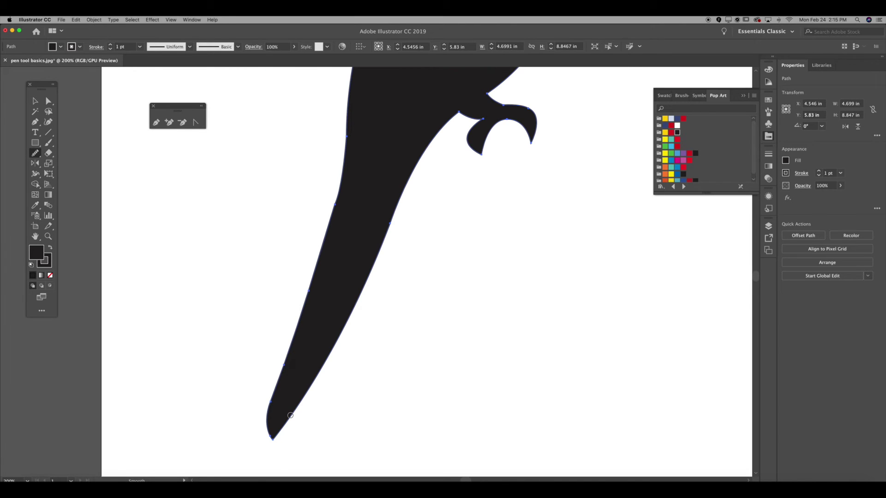
Round the pointed tip of the tail to a corner radius of about 0.04 in and deselect the path.
left_click(49, 104)
left_click(255, 438)
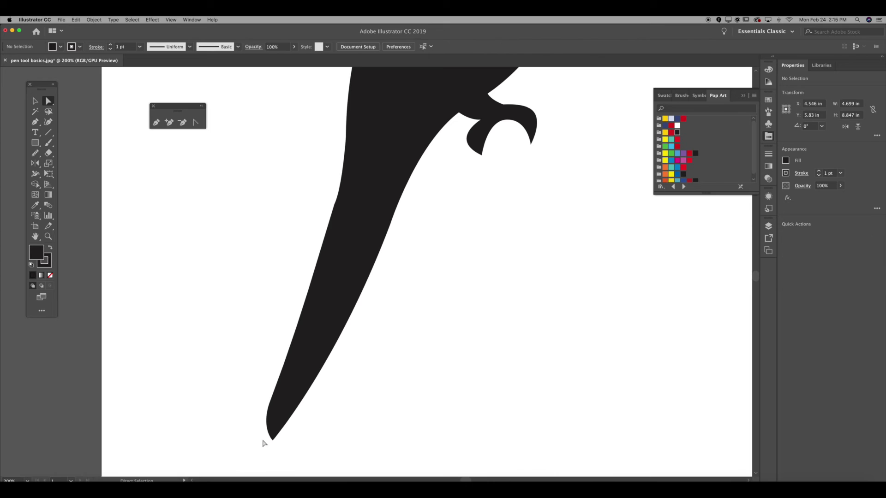
left_click(272, 440)
left_click_drag(273, 435, 312, 326)
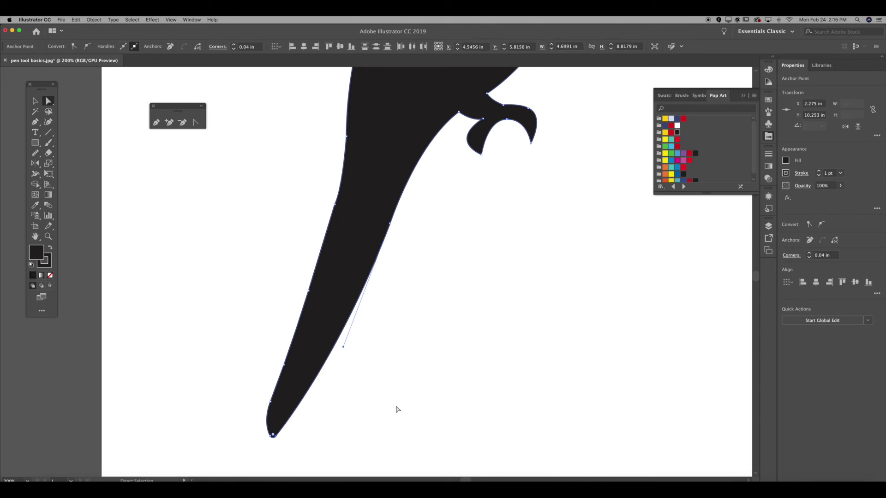
left_click(428, 279)
Round the pointed tips of both the front and rear claws with their live corner widgets and deselect.
scroll(455, 200, "up", 5)
left_click(467, 318)
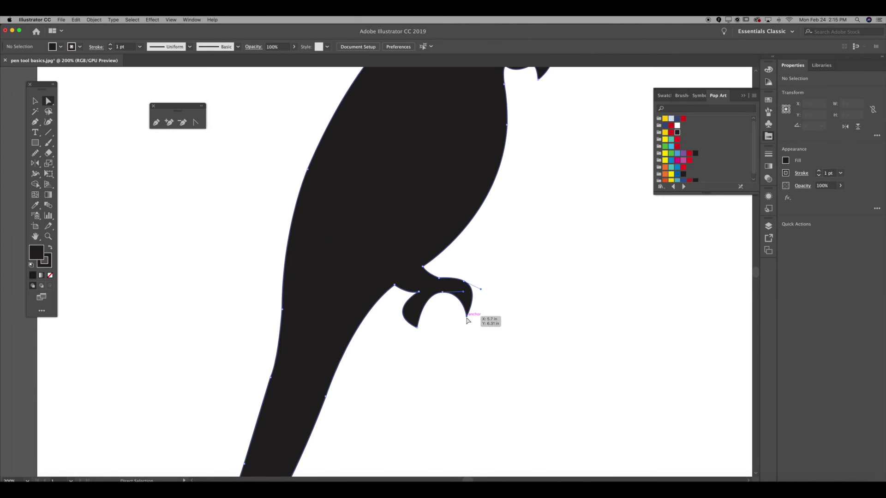
left_click_drag(468, 310, 467, 258)
left_click(511, 264)
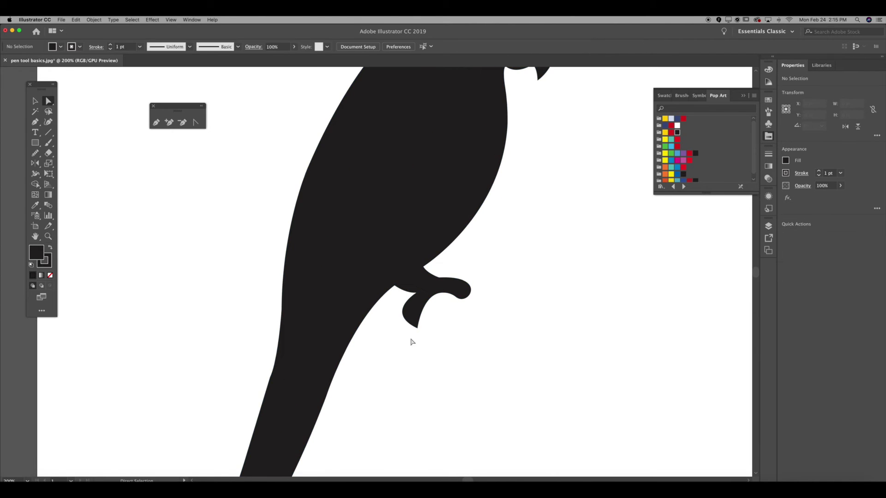
left_click(412, 311)
left_click(538, 245)
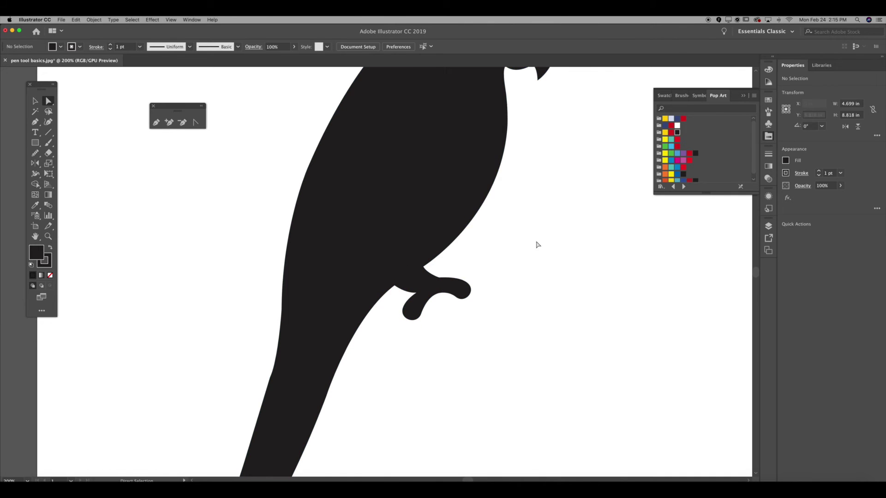
Delete the black traced parrot from its artboard.
left_click_drag(538, 245, 488, 364)
key("super+minus")
key("super+minus")
key("super+minus")
key("super+minus")
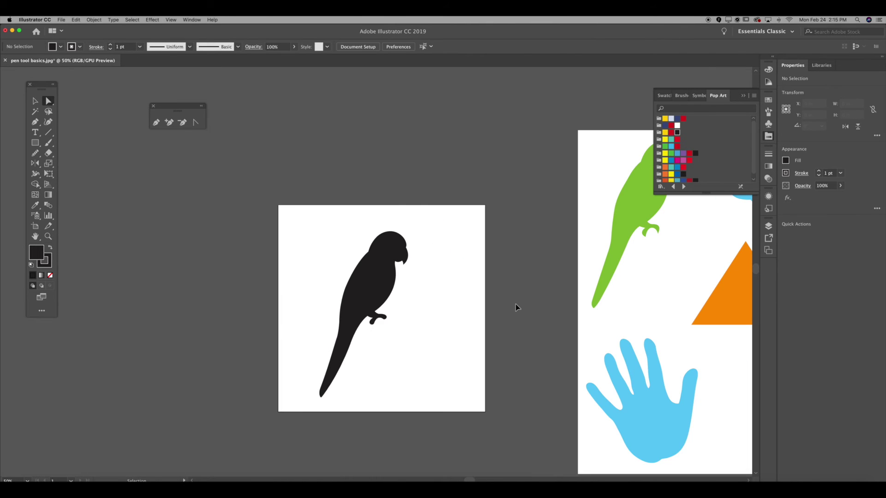
left_click_drag(566, 299, 342, 254)
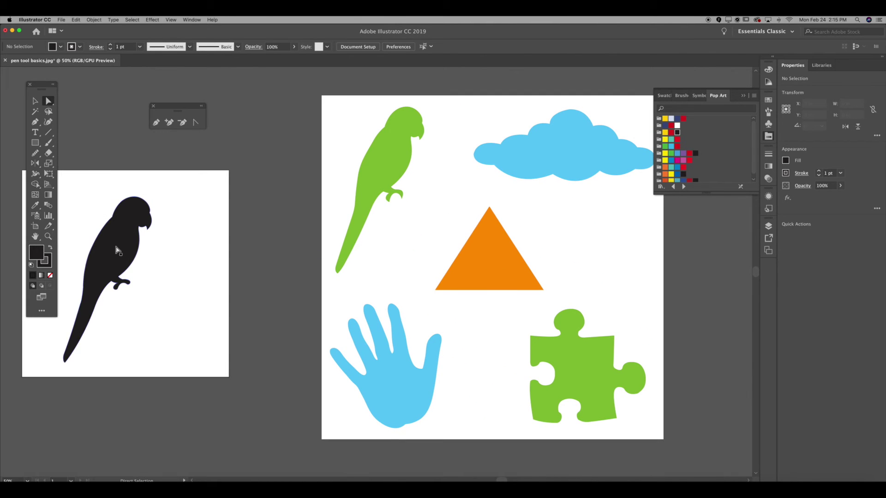
key("Delete")
left_click_drag(397, 241, 282, 254)
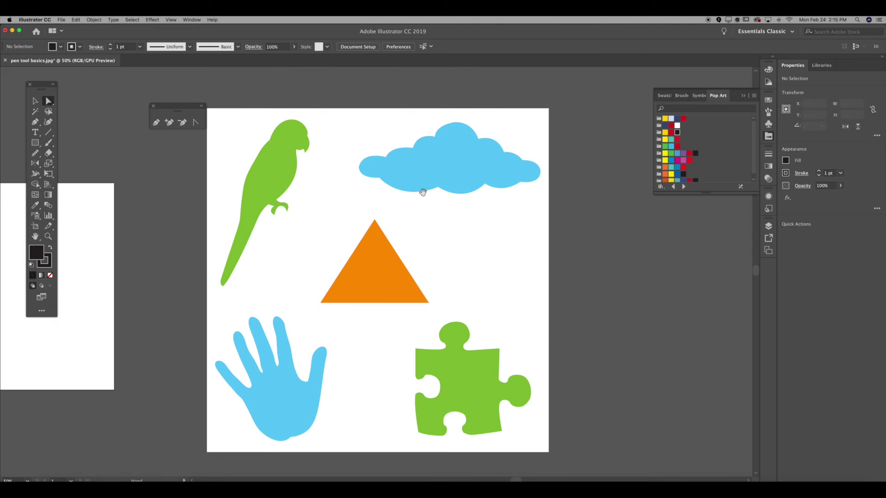
Set the Pen tool to no fill and a red stroke from the Pop Art swatches.
left_click_drag(443, 292, 440, 258)
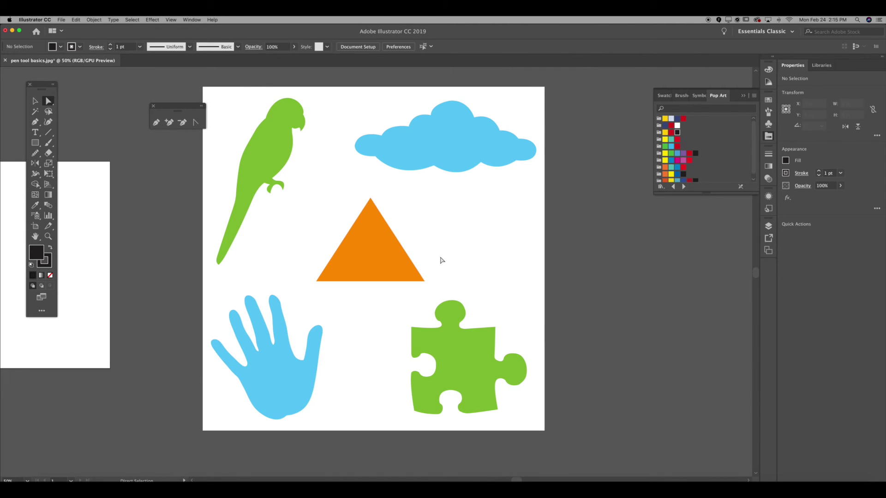
left_click_drag(395, 211, 418, 238)
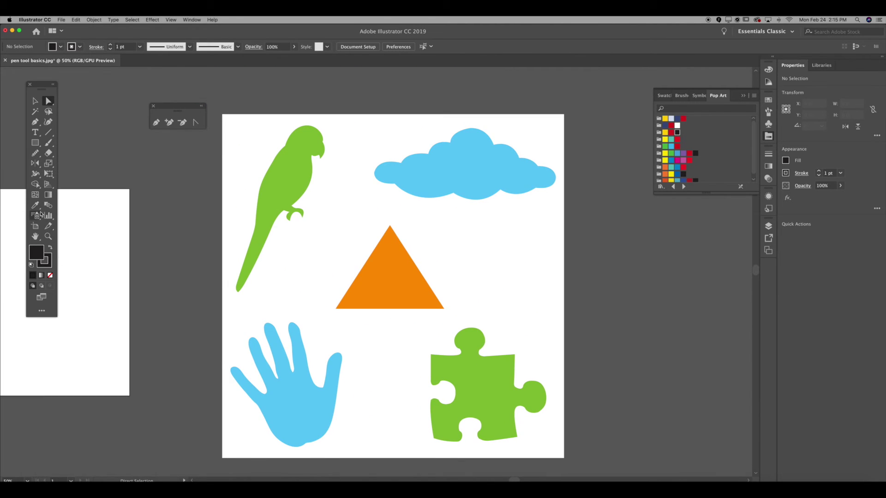
left_click(50, 275)
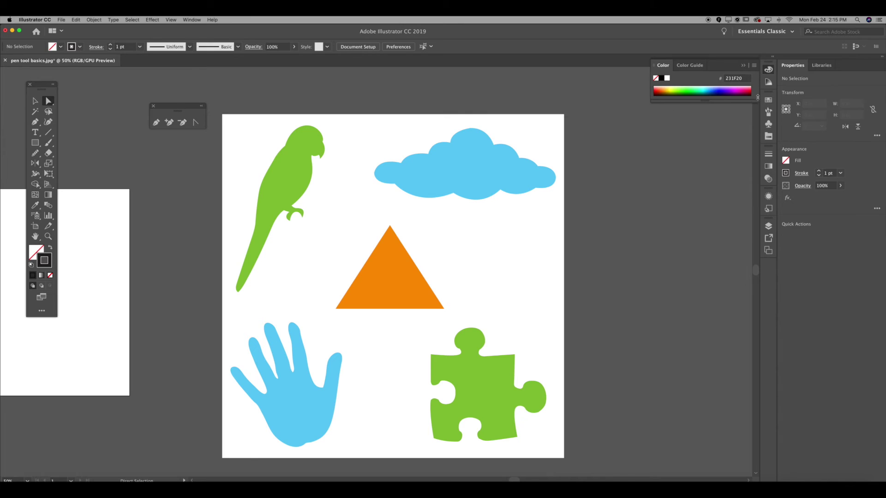
left_click(768, 99)
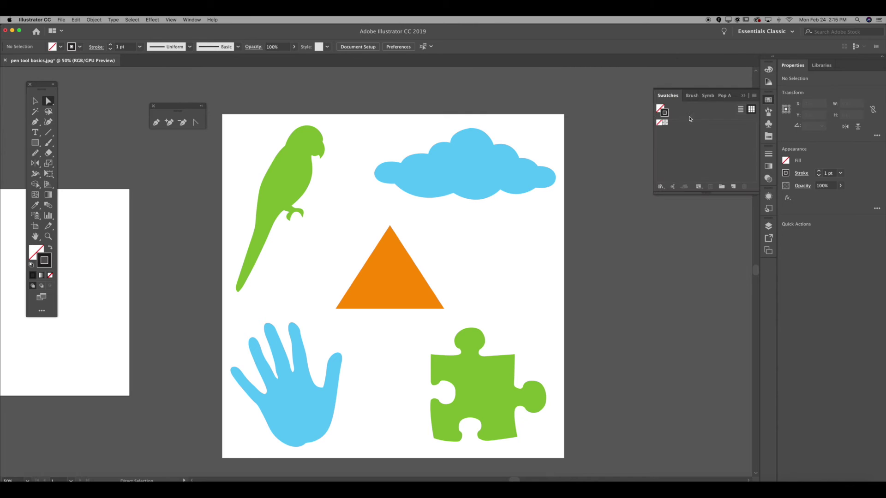
left_click(720, 95)
left_click(670, 126)
key("p")
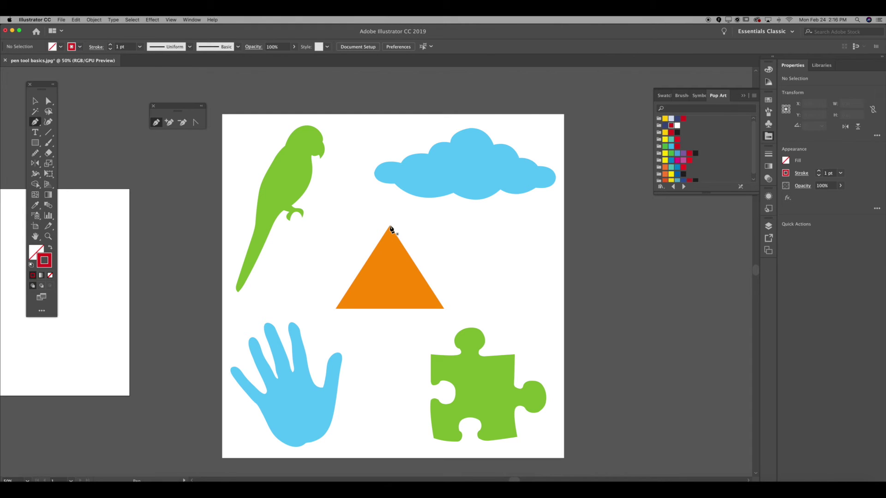
Trace the orange triangle as a closed path of straight segments, with an extra anchor point about midway along the base.
left_click(391, 226)
key("super+1")
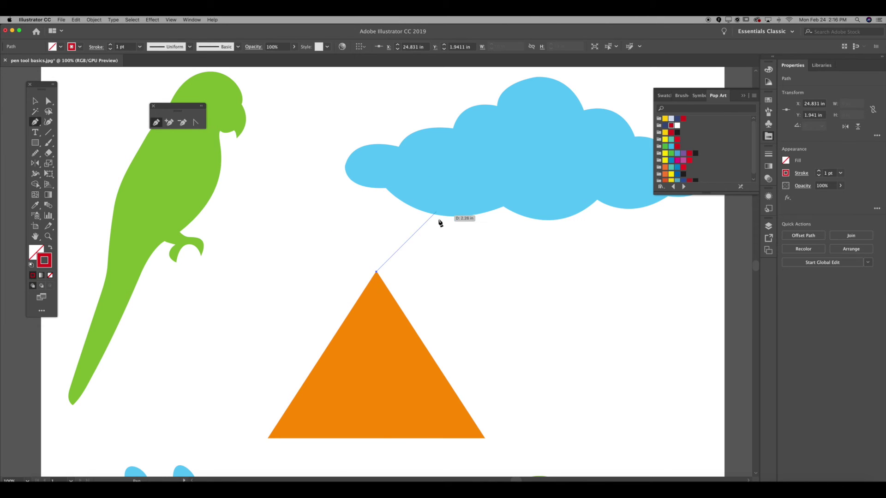
scroll(447, 223, "right", 2)
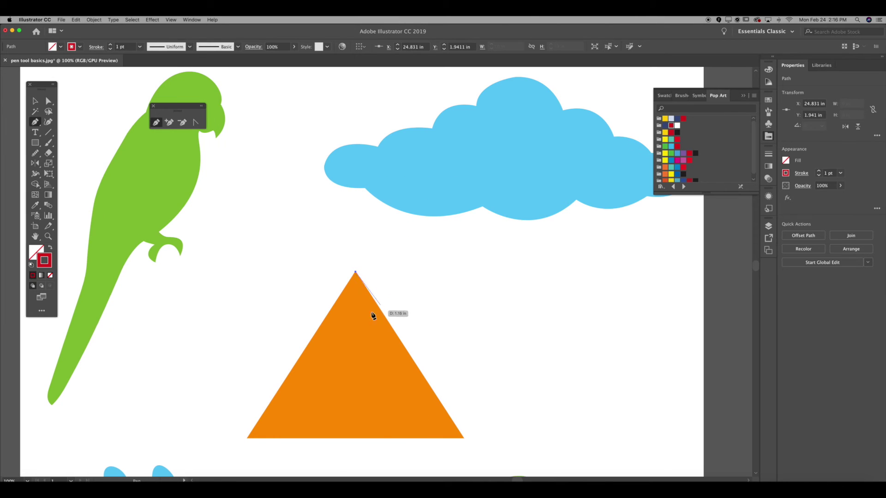
left_click(247, 438)
left_click_drag(247, 438, 311, 439)
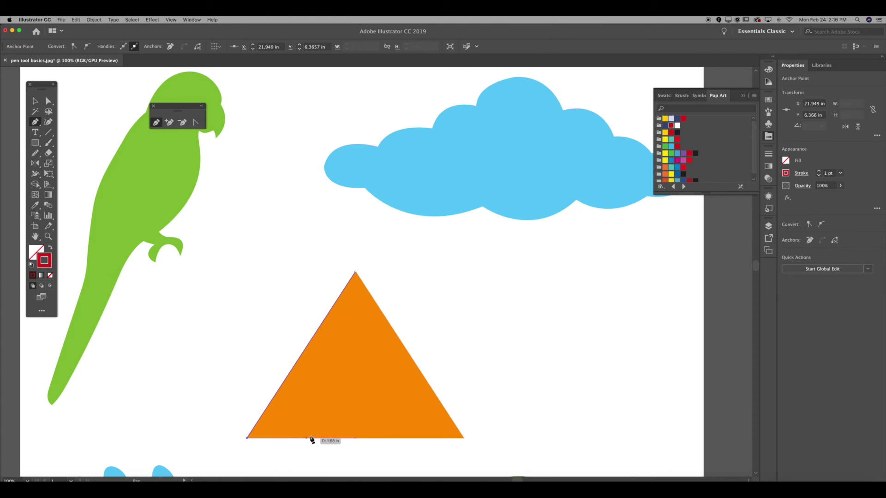
left_click(362, 438)
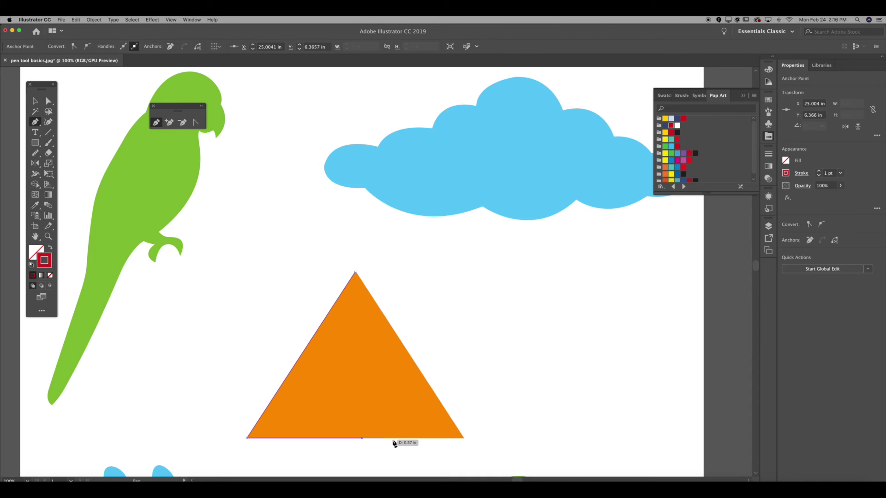
left_click(465, 439)
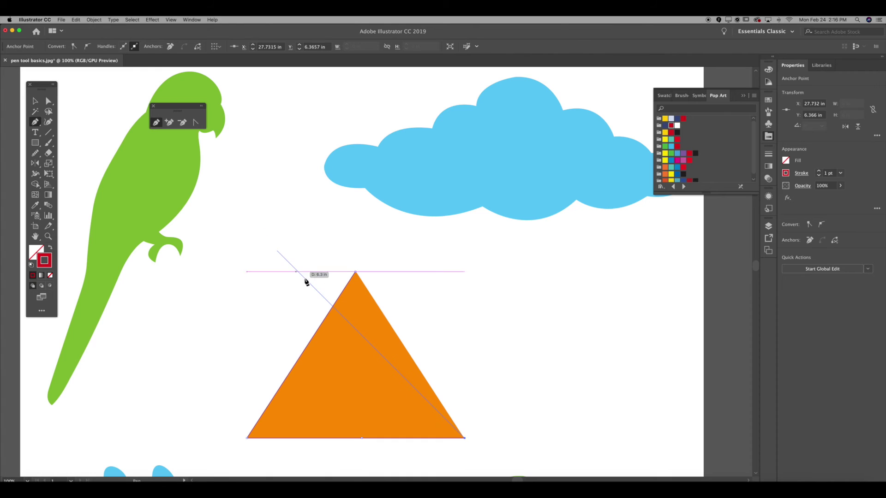
left_click(355, 274)
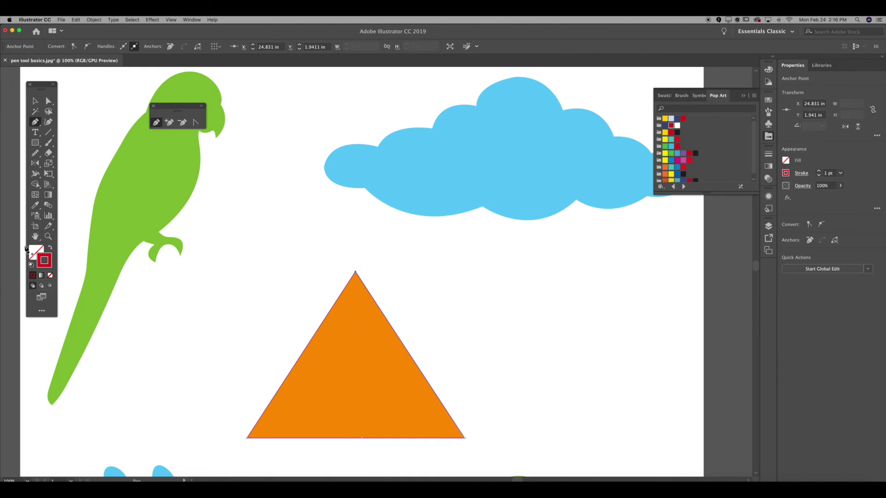
Apply the red stroke color as the traced triangle's fill and deselect it.
left_click_drag(50, 256, 37, 252)
key("v")
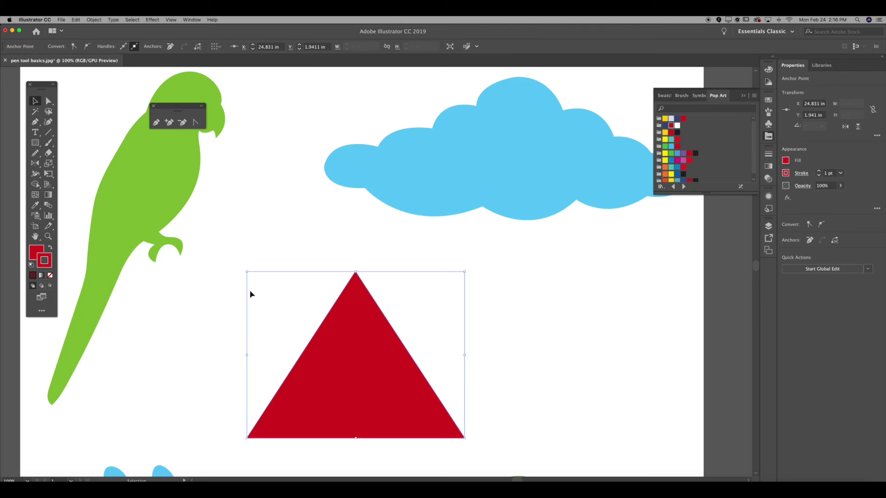
left_click(248, 294)
Round the apex of the red triangle into a wide arc with its live corner widget and deselect.
left_click(49, 100)
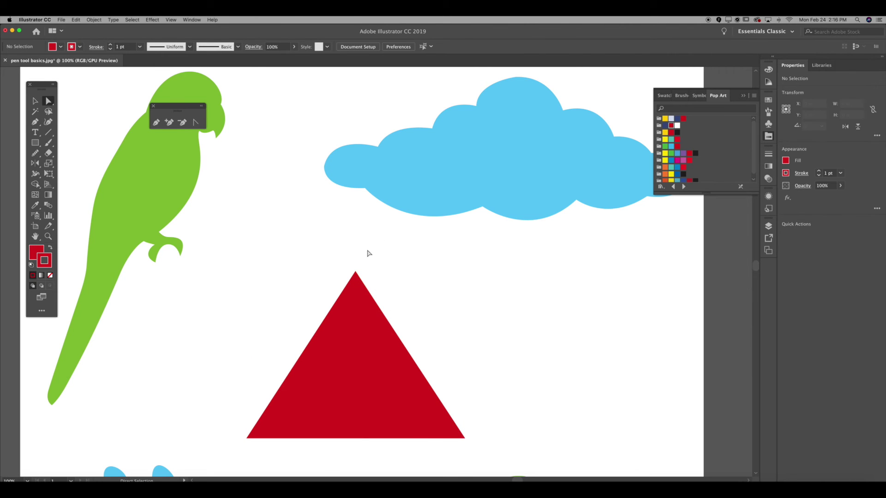
left_click(356, 273)
left_click_drag(356, 283, 340, 417)
left_click(477, 345)
scroll(448, 344, "down", 4)
scroll(448, 344, "right", 2)
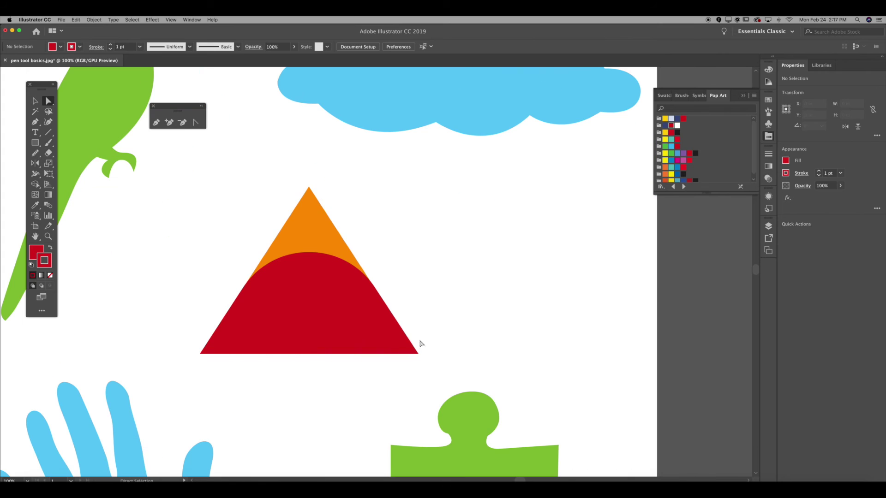
left_click_drag(451, 324, 453, 324)
left_click(439, 279)
With no fill and a red stroke, start tracing the blue cloud from beside its top bump around the left end to the lower-left notch.
left_click_drag(449, 239, 385, 368)
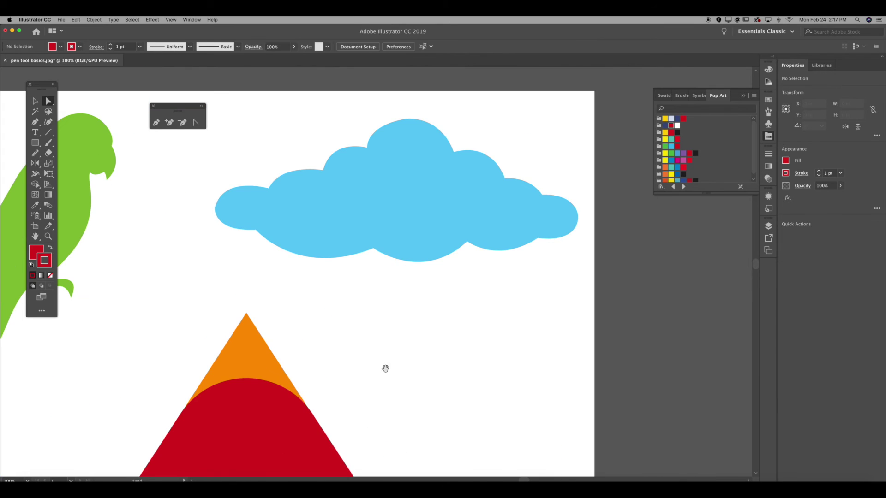
key("p")
left_click(38, 255)
left_click(50, 276)
key("x")
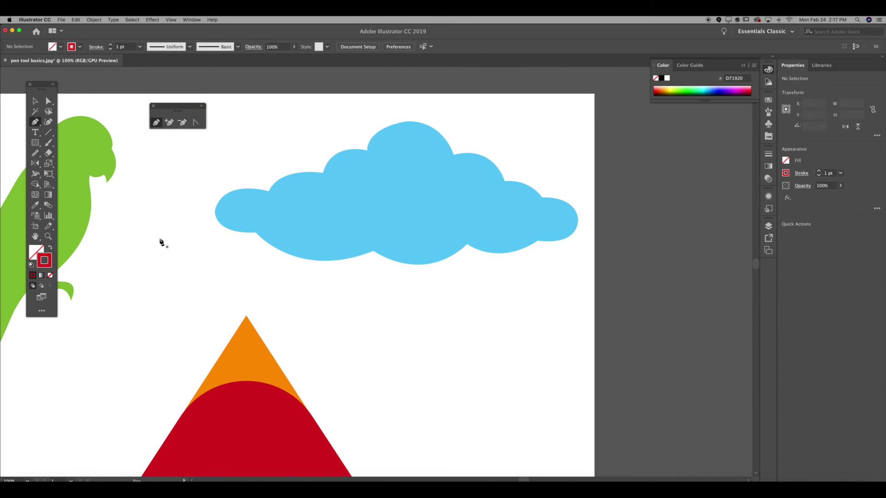
left_click(368, 151)
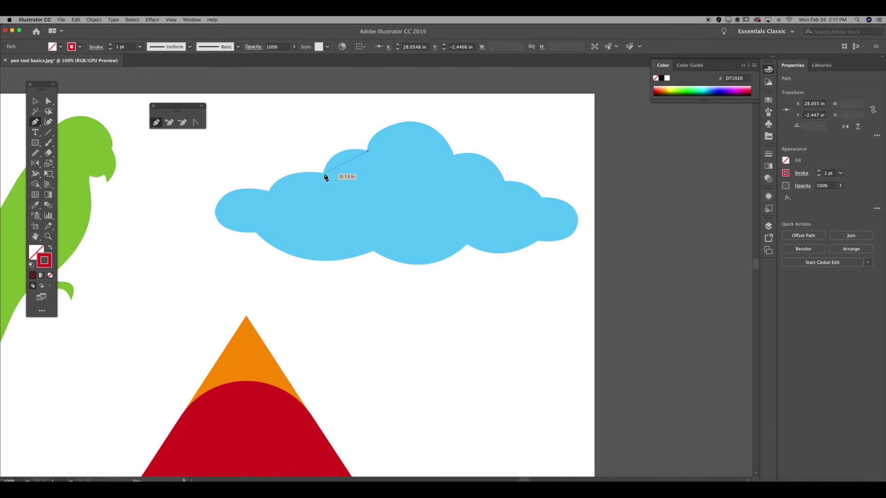
left_click_drag(324, 173, 207, 243)
left_click(270, 192)
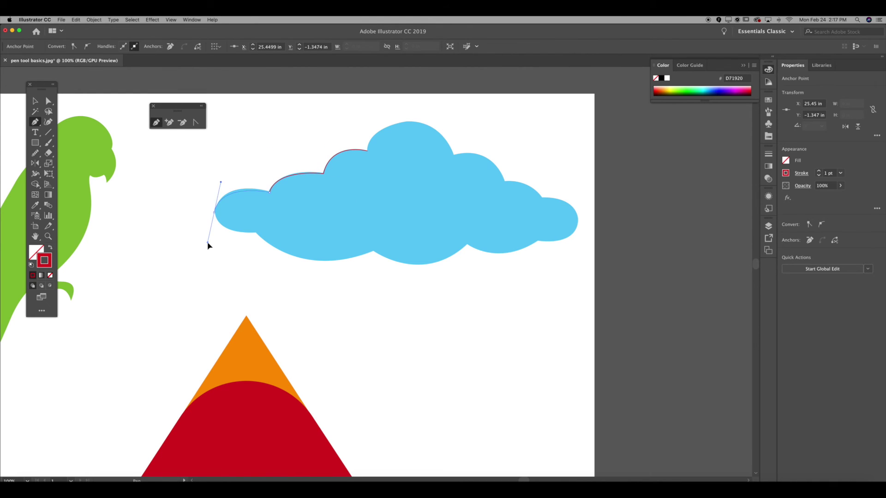
left_click(215, 212)
left_click_drag(288, 226, 290, 230)
left_click(256, 232)
Continue the cloud path along the bottom bumps and around the right end with curved segments and corner points.
left_click_drag(373, 251, 505, 206)
left_click(374, 251)
left_click(467, 244)
left_click_drag(539, 240, 412, 168)
left_click(538, 240)
left_click(542, 199)
Trace the cloud's upper-right bumps and close the path over the top bump at its starting point.
left_click(504, 181)
left_click(454, 155)
left_click(367, 151)
left_click_drag(399, 123, 368, 178)
key("super+z")
left_click(398, 123)
key("v")
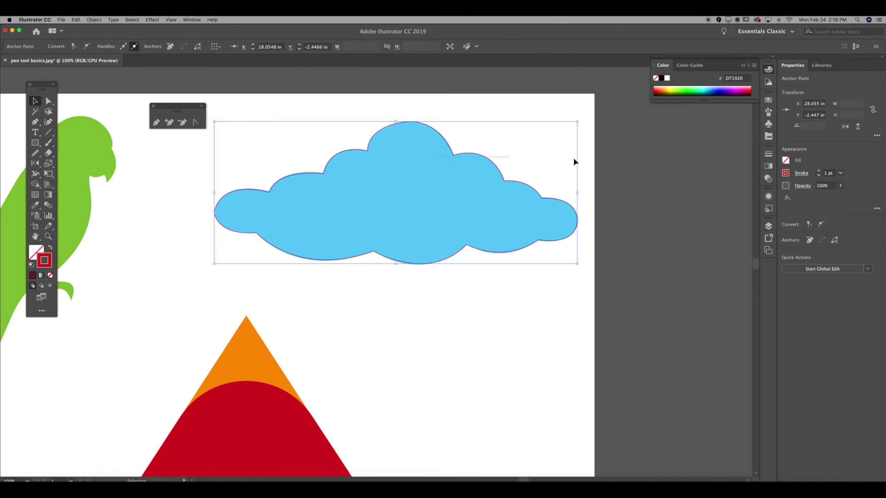
Move the traced cloud outline onto the empty canvas to the right of the artboard.
left_click(483, 183)
left_click_drag(492, 165, 563, 165)
left_click_drag(564, 165, 536, 217)
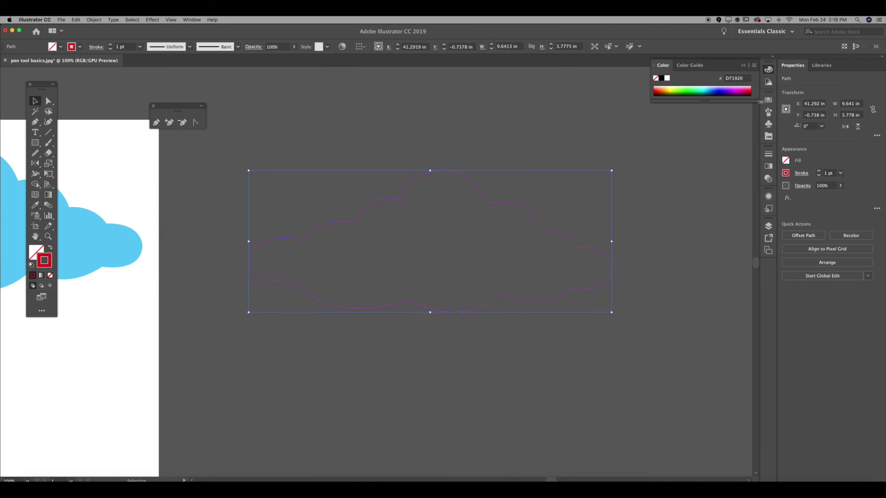
Change the cloud outline to the light blue Pop Art swatch, apply the same color as its fill, and deselect.
mouse_move(710, 102)
left_mouse_down()
mouse_move(711, 157)
mouse_move(710, 104)
mouse_move(710, 115)
left_mouse_up()
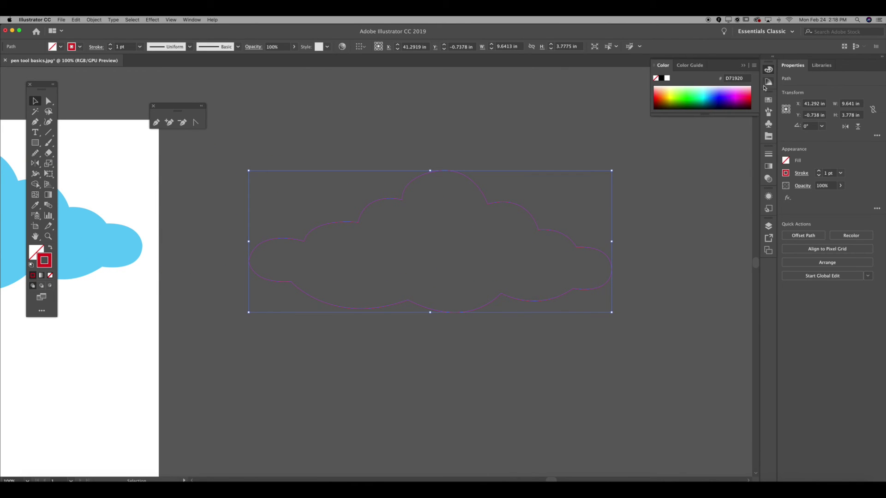
left_click(770, 101)
left_click(718, 95)
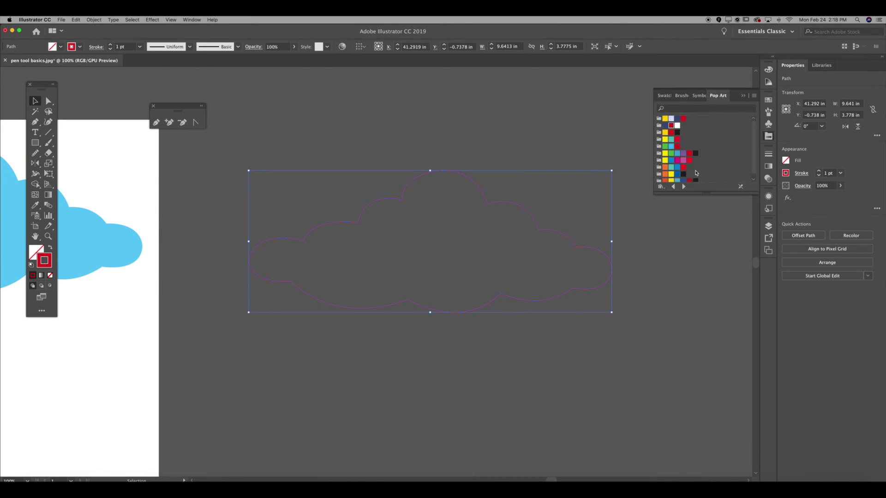
scroll(679, 144, "up", 1)
left_click(672, 145)
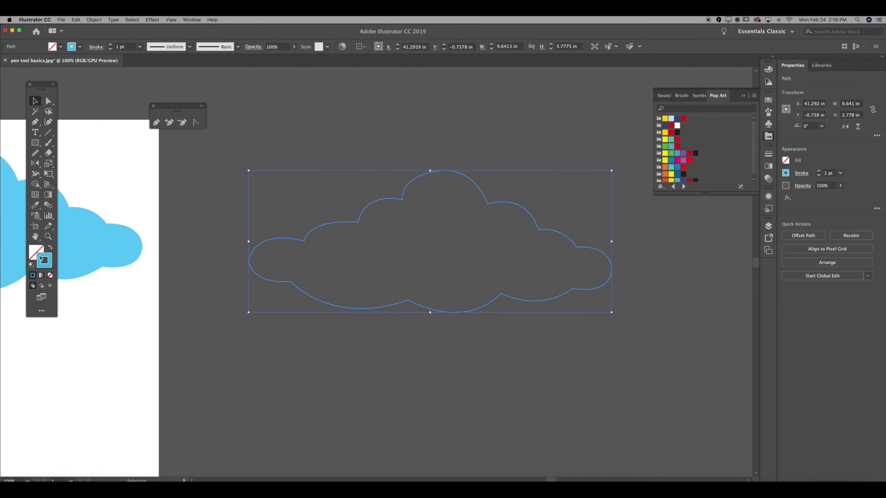
left_click_drag(45, 255, 36, 252)
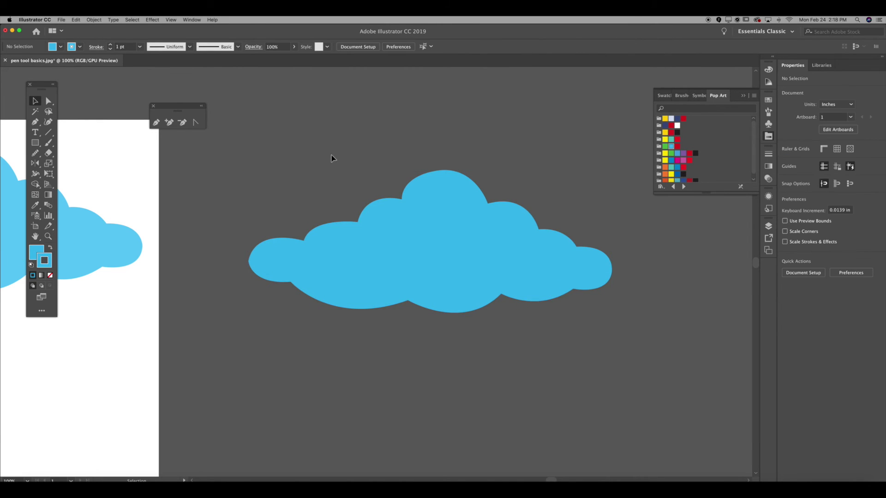
Smooth the cloud's top bump and left end with the Smooth tool and deselect it.
left_click(34, 153)
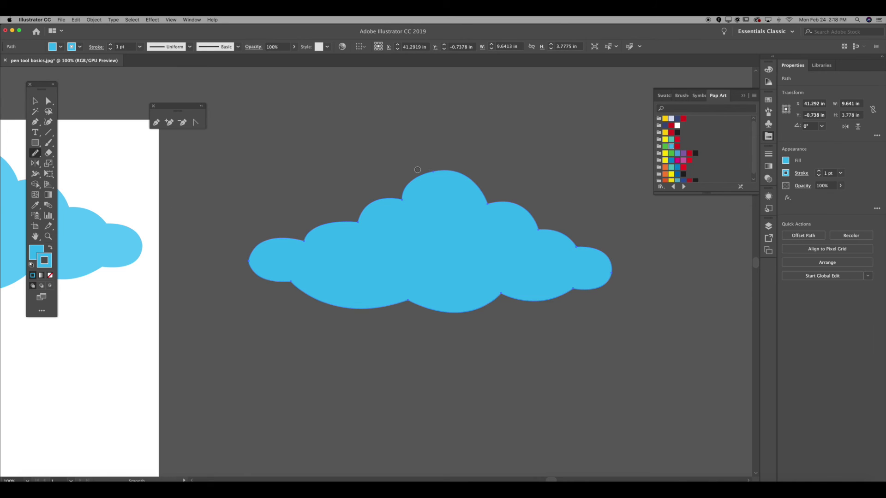
mouse_move(456, 164)
left_mouse_down()
mouse_move(475, 163)
mouse_move(417, 175)
mouse_move(483, 184)
left_mouse_up()
left_click_drag(255, 286, 277, 221)
key("v")
left_click(616, 204)
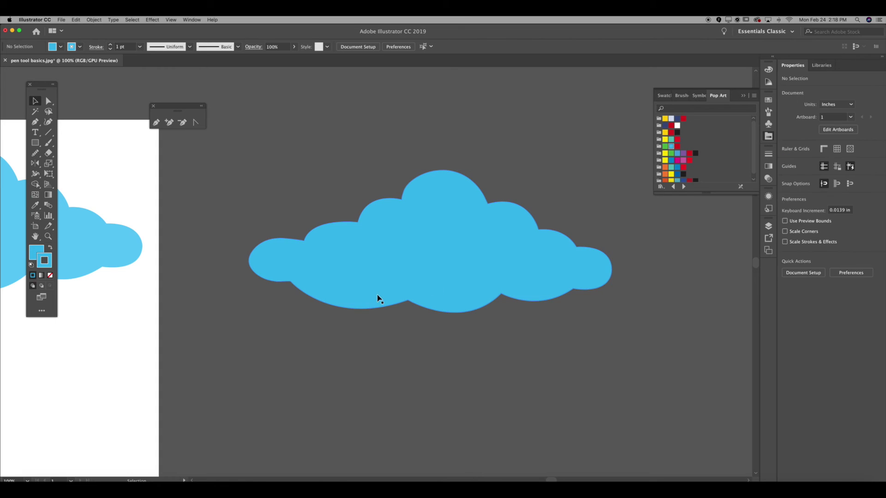
Duplicate the blue cloud, placing the copy below and to the right of the original.
left_click(395, 277)
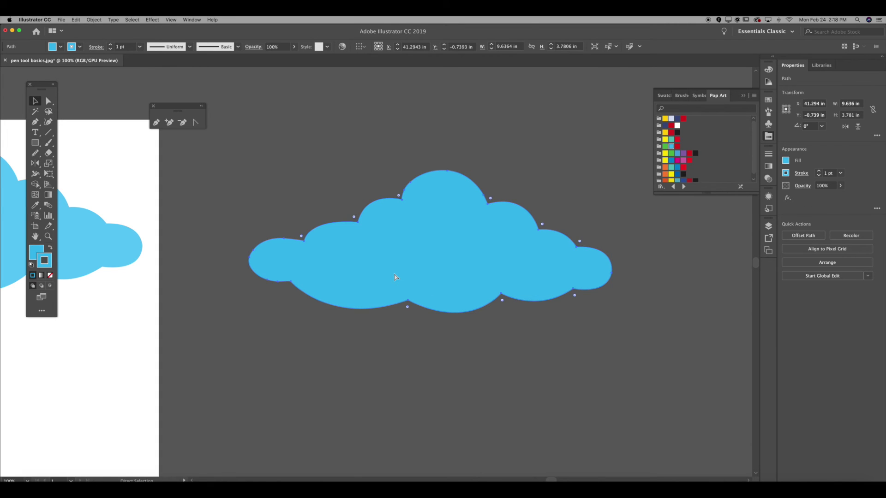
left_click_drag(394, 276, 355, 300)
key("Delete")
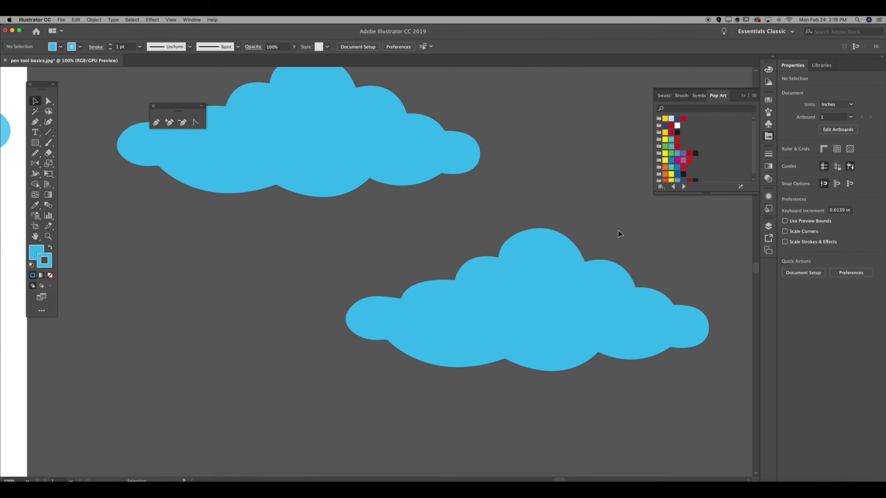
Color the copied cloud's stroke and fill green from the Pop Art swatches and move it up to overlap the blue cloud.
left_click(664, 149)
left_click(463, 279)
left_click(666, 148)
left_click_drag(43, 261, 36, 252)
left_click(226, 300)
left_click_drag(482, 327, 434, 199)
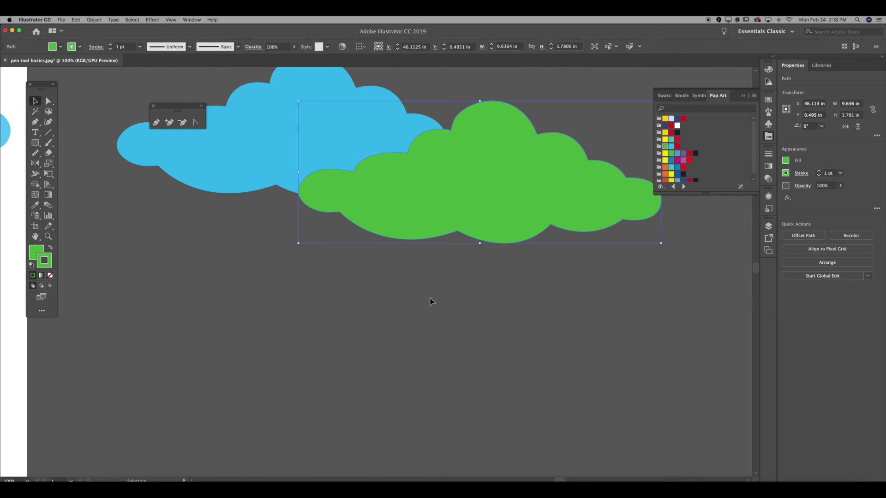
Duplicate the green cloud to the left over the blue one, color the copy's stroke and fill yellow, and deselect.
left_click_drag(471, 137, 284, 159)
left_click(666, 154)
left_click_drag(39, 259, 36, 251)
left_click(156, 268)
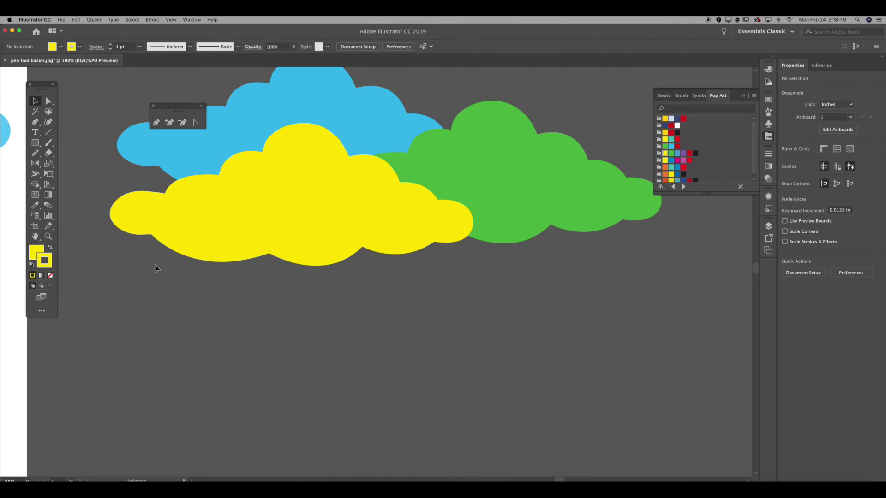
Move the yellow cloud below the overlapping clouds and shift it to the right.
left_click_drag(253, 232, 239, 358)
left_click_drag(276, 266, 465, 248)
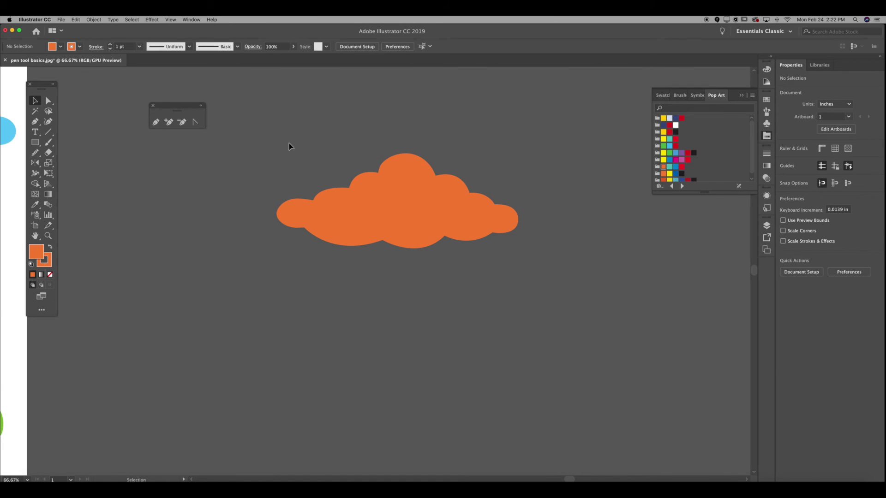
Remove the orange cloud's fill so only its orange stroke remains, and deselect it.
left_click(386, 212)
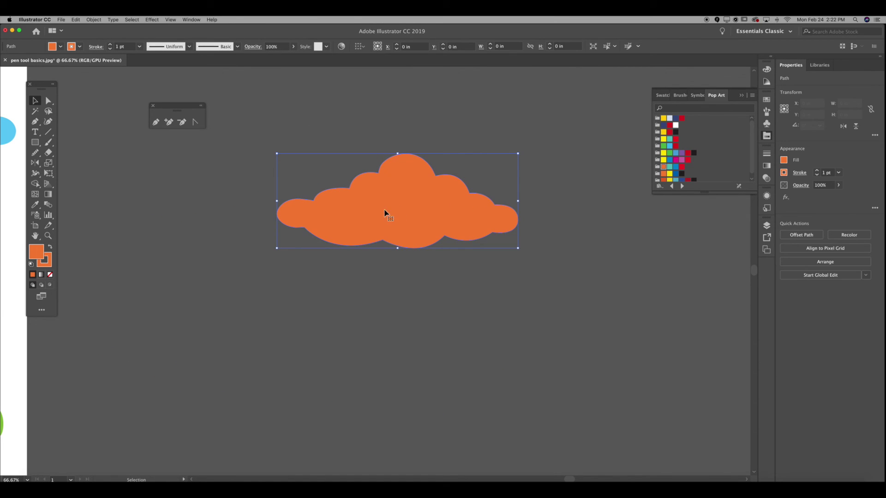
left_click(49, 275)
left_click(46, 262)
left_click(175, 249)
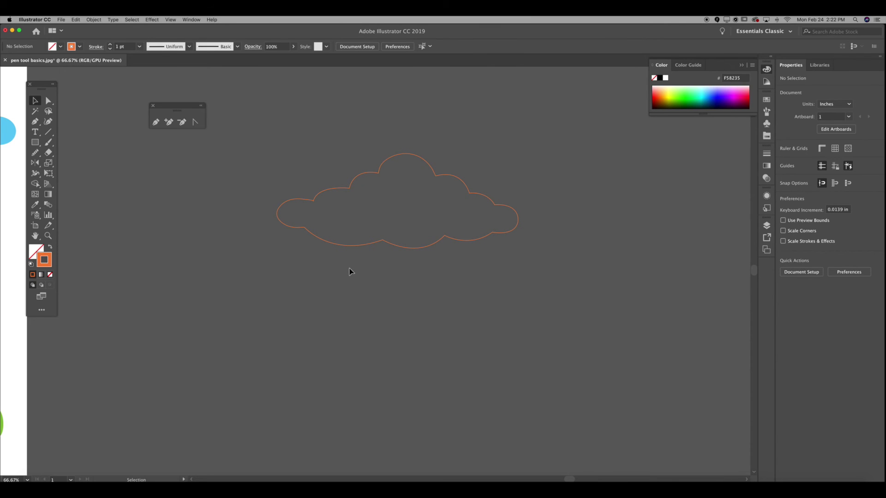
Increase the orange cloud outline's stroke weight to 20 pt and deselect it.
left_click_drag(416, 270, 396, 228)
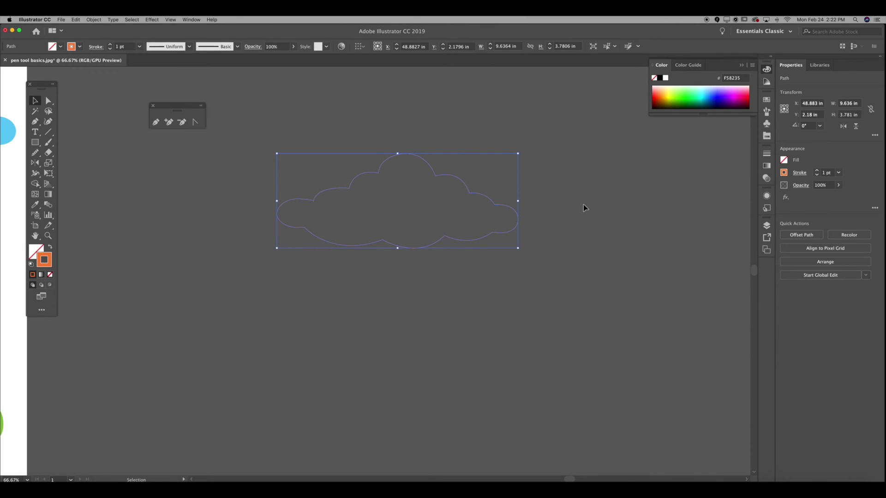
left_click(531, 194)
left_click(351, 253)
left_click(818, 172)
left_click(818, 172)
left_click(818, 171)
left_click(818, 172)
left_click(818, 172)
left_click(818, 171)
left_click(818, 171)
left_click(818, 172)
left_click(817, 171)
left_click(817, 172)
left_click(818, 172)
left_click(597, 209)
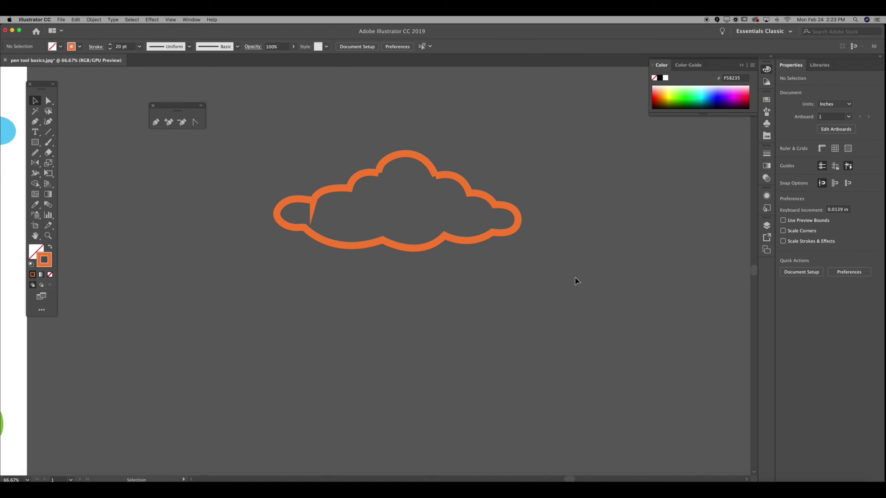
Select the thick orange cloud outline and reduce its stroke weight to 1 pt.
left_click(317, 186)
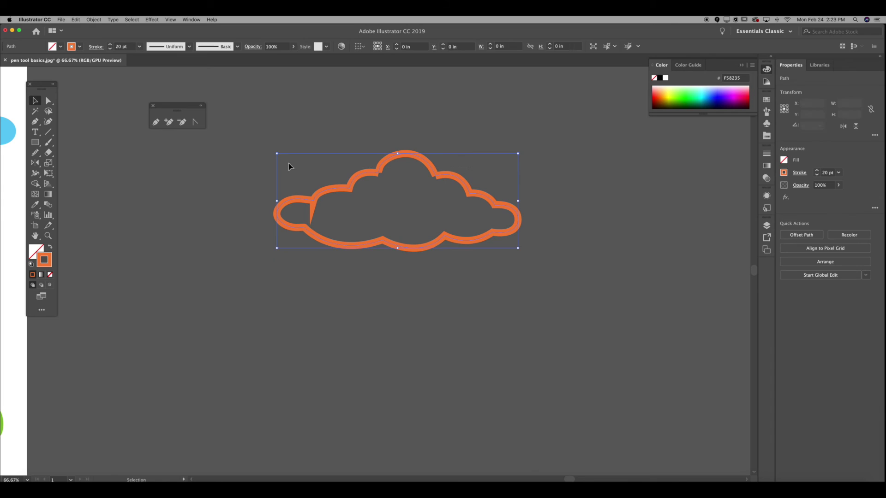
left_click(817, 176)
left_click(818, 176)
left_click(817, 175)
left_click(818, 176)
left_click(817, 175)
left_click(817, 176)
left_click(817, 176)
left_click(817, 176)
left_click(818, 176)
left_click(818, 176)
left_click(818, 176)
left_click(818, 176)
left_click(818, 176)
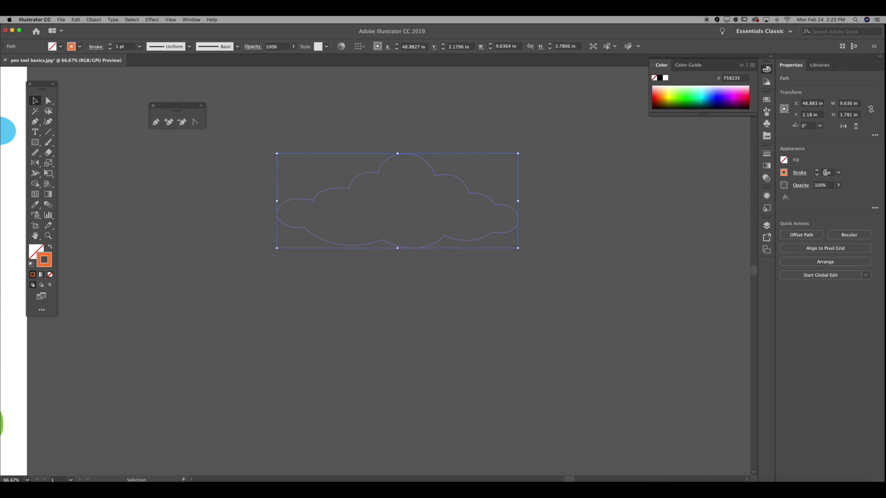
Set the cloud outline's stroke weight to 0.03 pt, deselect it, and check the hairline up close.
left_click(823, 173)
type(".03")
key("Return")
left_click(683, 239)
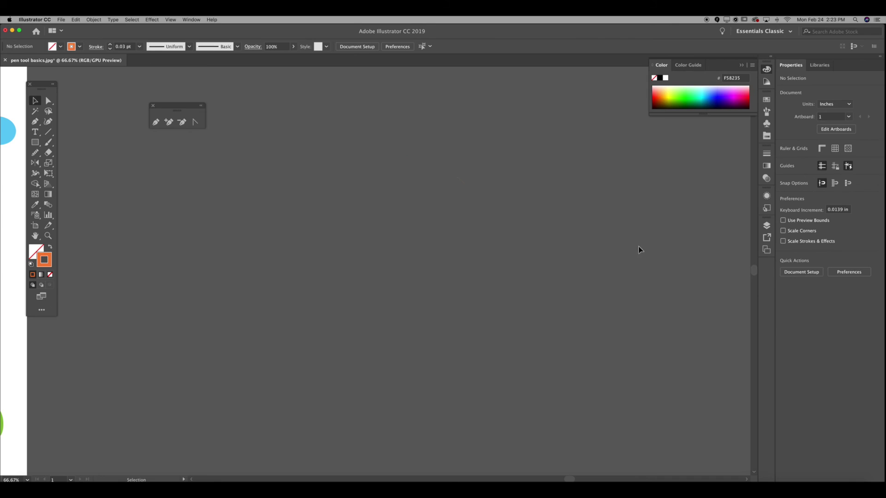
key("super+plus")
key("super+plus")
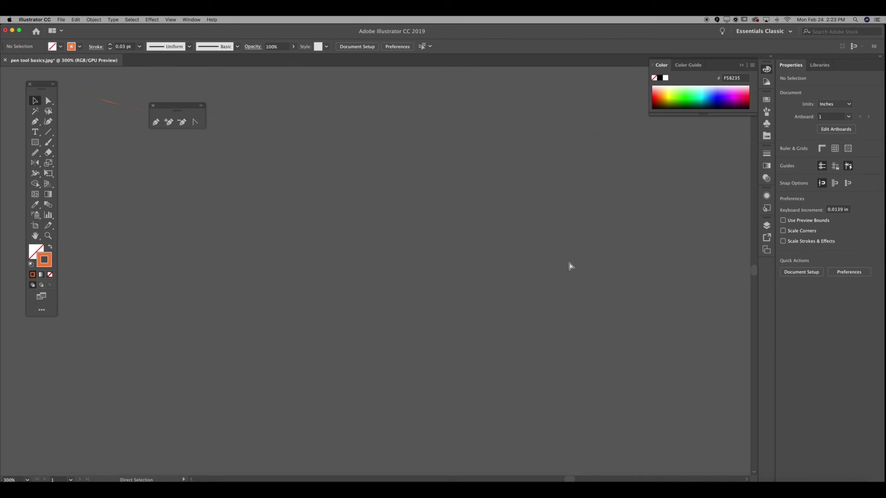
key("super+minus")
key("super+minus")
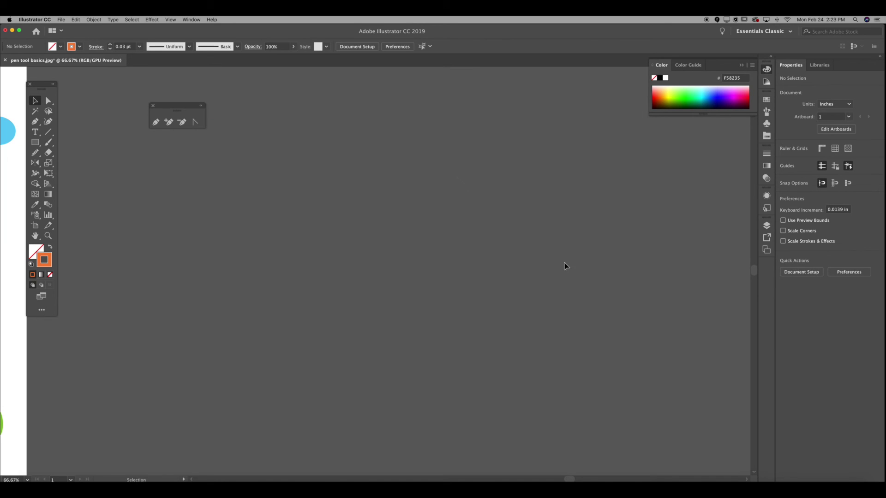
Reselect the hairline cloud path, raise its stroke weight to 9 pt, and deselect it.
left_click_drag(564, 262, 390, 187)
left_click(817, 174)
left_click(818, 171)
left_click(817, 170)
left_click(817, 171)
left_click(817, 171)
left_click(818, 171)
left_click(817, 171)
left_click(554, 192)
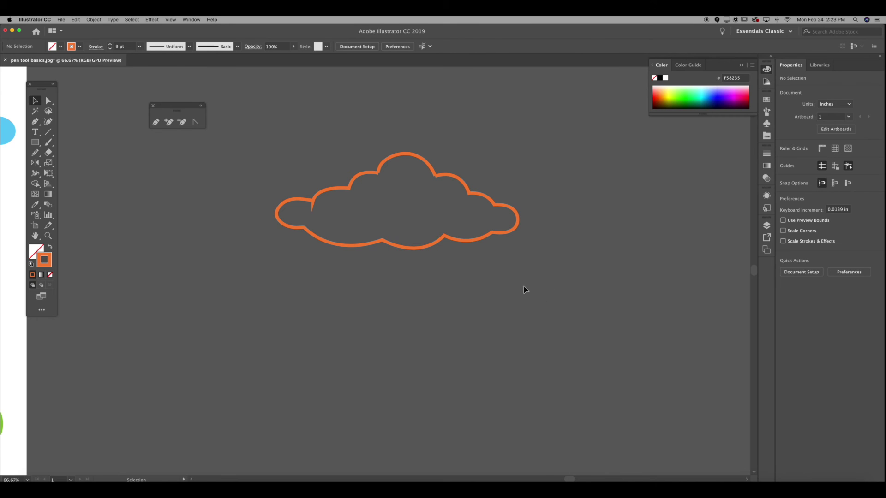
Try enlarging the 9 pt cloud outline to about three and a half times its size, then undo the scaling.
left_click_drag(261, 147, 264, 148)
left_click(287, 143)
left_click_drag(556, 288, 557, 289)
left_click_drag(179, 92, 447, 221)
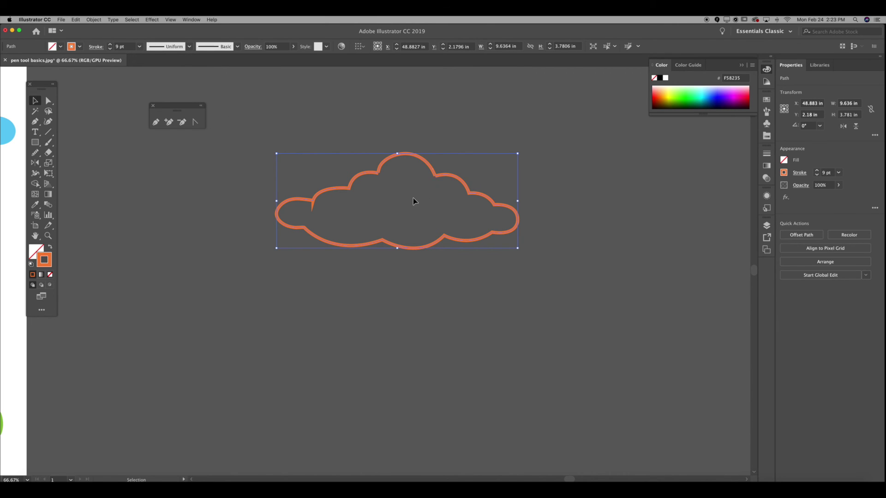
key("super+minus")
key("super+minus")
key("super+minus")
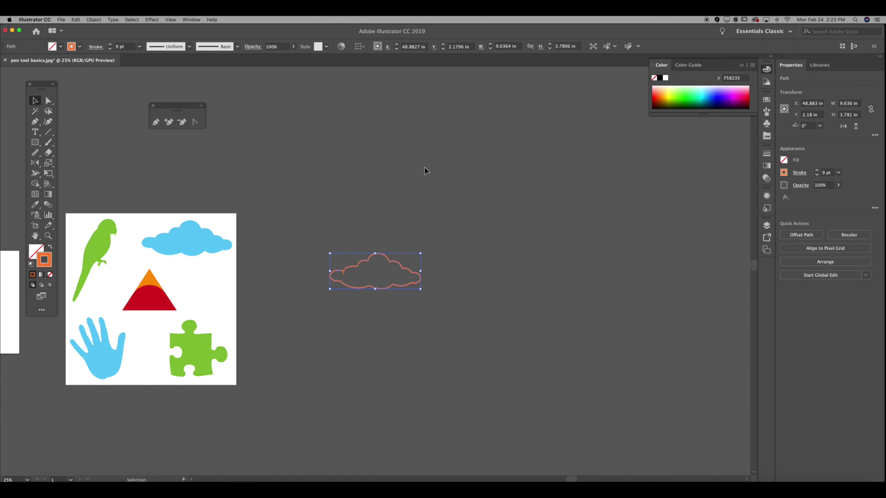
left_click_drag(420, 289, 652, 383)
left_click(565, 231)
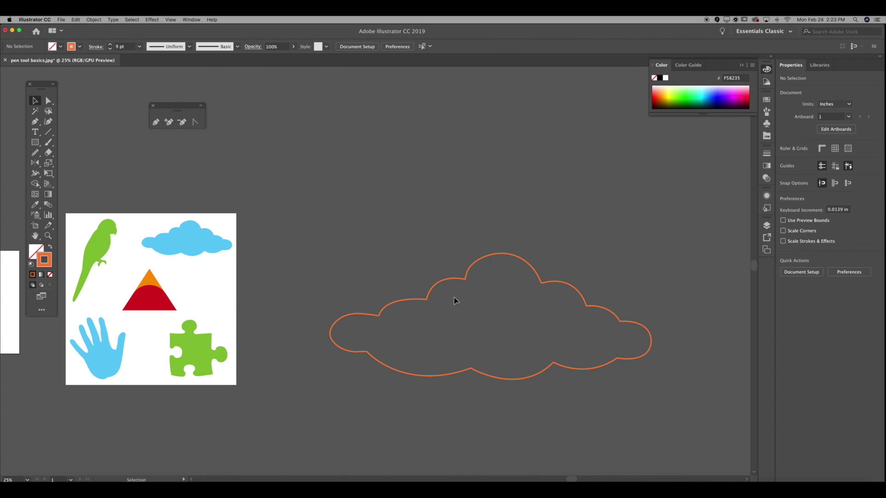
key("super+z")
key("super+z")
Increase the small cloud outline's stroke weight to 22 pt and deselect it.
left_click(495, 318)
left_click(817, 171)
left_click(817, 171)
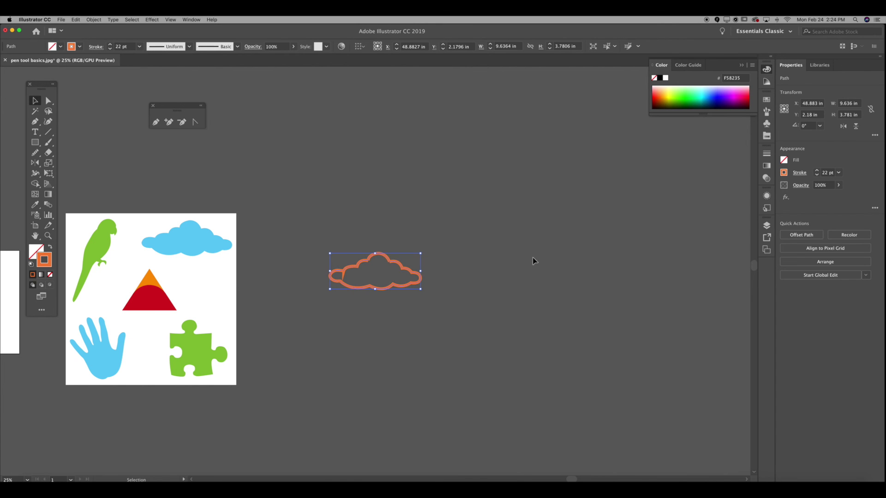
left_click(533, 260)
Try enlarging the 22 pt cloud outline to several times its size, then undo the scaling.
left_click(400, 287)
left_click_drag(423, 291, 706, 400)
left_click(493, 210)
left_click_drag(491, 223, 421, 160)
key("ctrl+z")
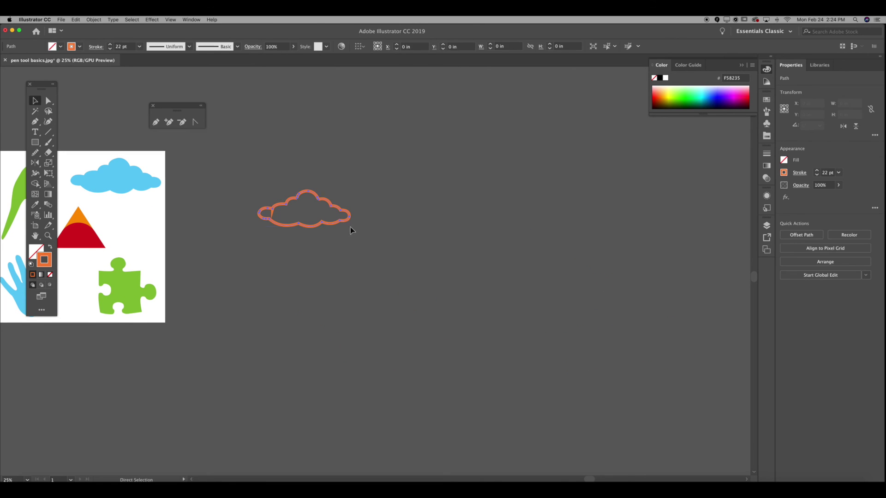
Enlarge the cloud outline to about 19.73 in wide and reduce its stroke weight to 7 pt.
left_click_drag(350, 227, 444, 332)
left_click(267, 222)
left_click(276, 199)
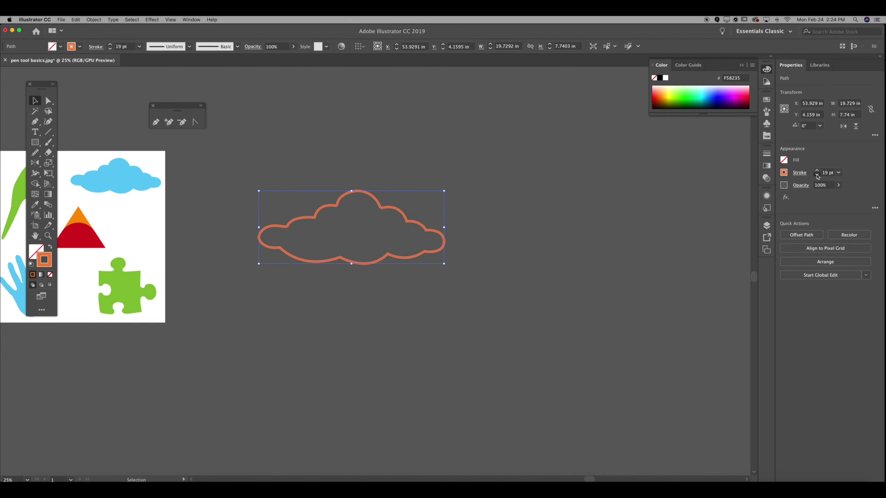
left_click(817, 176)
left_click(817, 175)
left_click(817, 175)
left_click(816, 176)
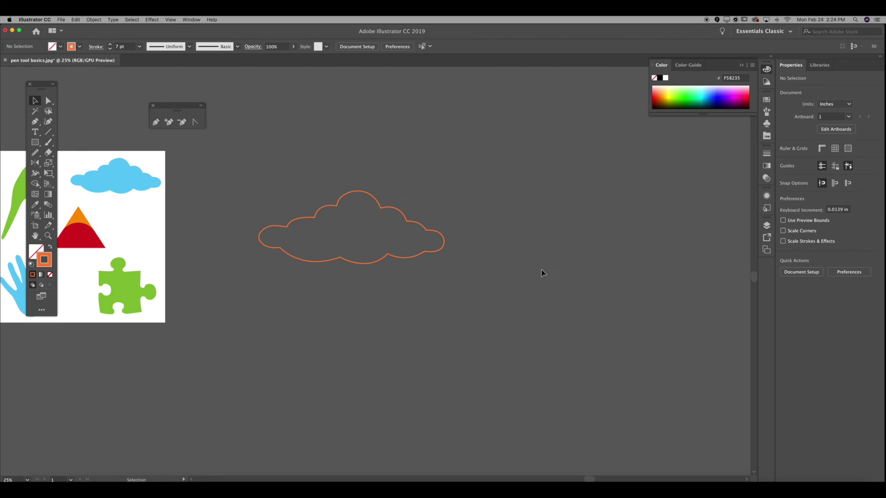
Shrink the cloud outline to a tiny shape, then scale it back up proportionally to about 26.23 in wide.
left_click_drag(444, 191, 266, 230)
left_click(269, 251)
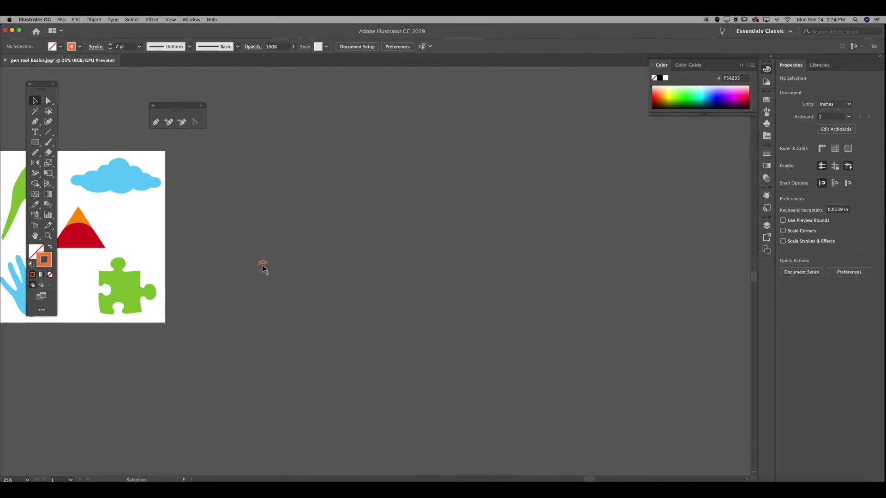
left_click(263, 264)
left_click_drag(267, 266, 591, 320)
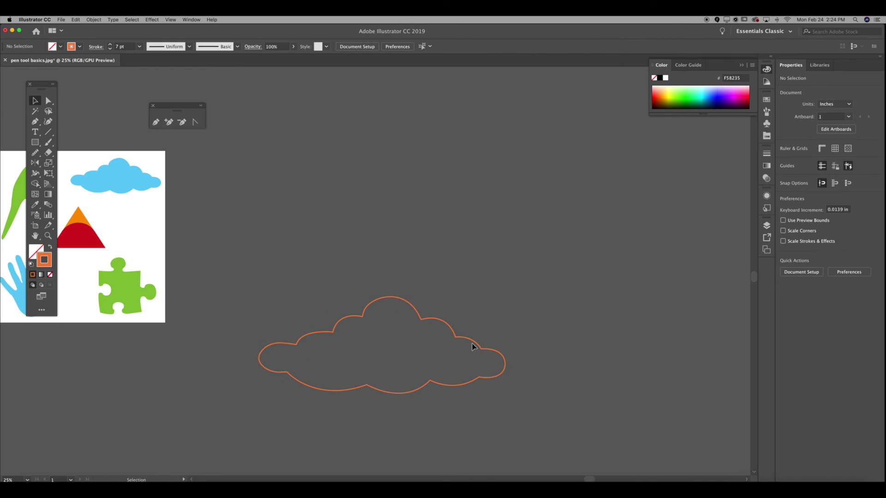
left_click(454, 257)
Move the enlarged cloud upward and apply its orange stroke color to the fill.
left_click_drag(400, 300, 414, 190)
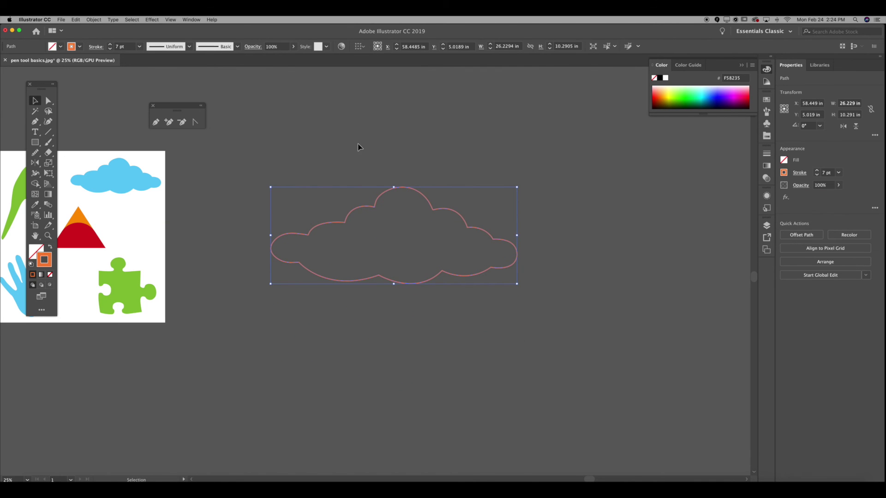
left_click(317, 187)
key("super+equal")
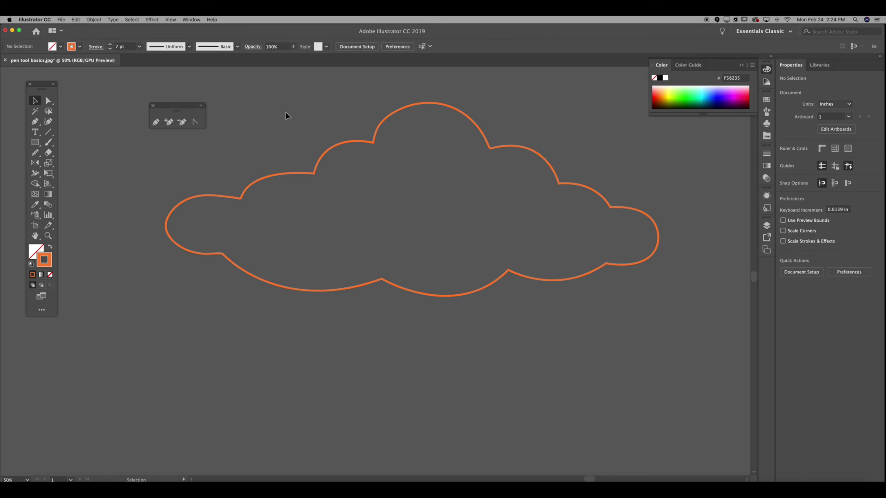
left_click_drag(286, 112, 421, 194)
left_click_drag(46, 261, 34, 249)
left_click(144, 203)
key("space")
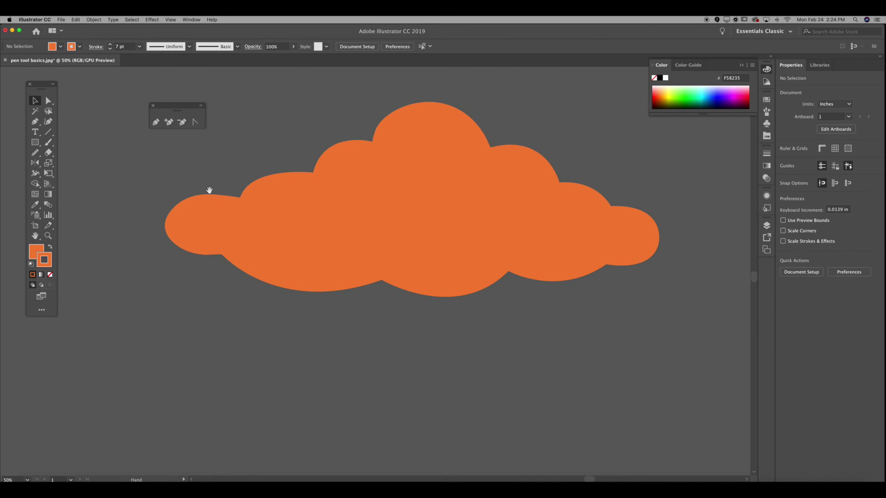
left_click_drag(209, 190, 212, 251)
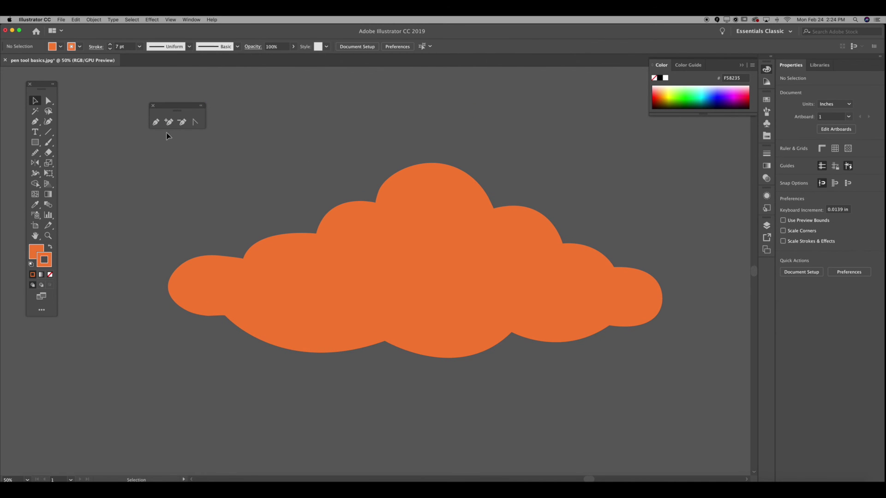
Add an anchor point on top of the orange cloud's lower-left bump and pull it down to dent the outline.
left_click(341, 266)
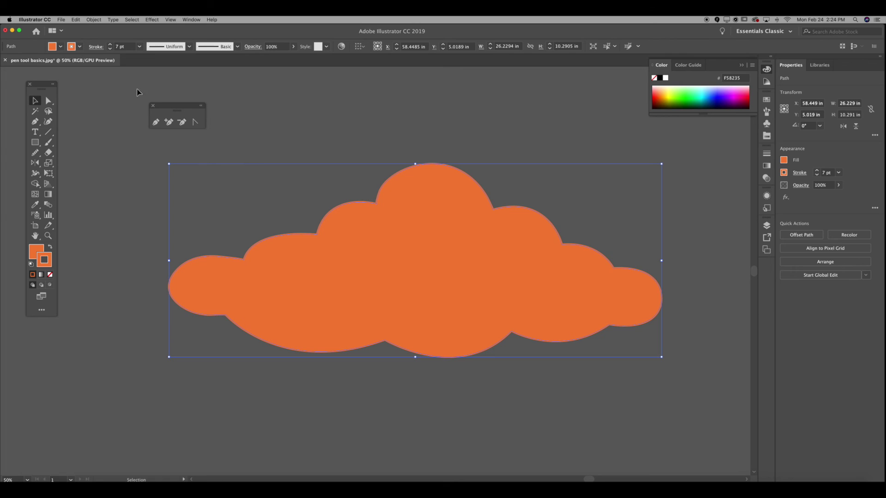
left_click(172, 123)
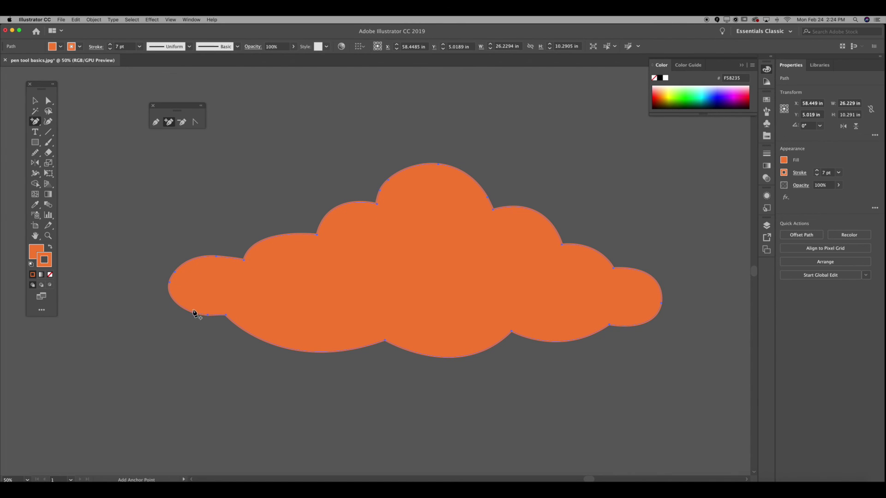
left_click(278, 238)
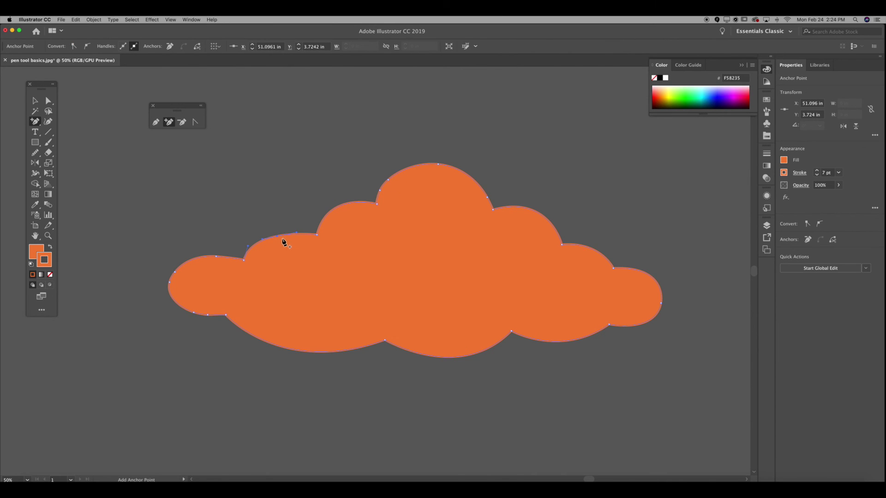
left_click(49, 101)
left_click_drag(278, 238, 301, 282)
left_click(296, 165)
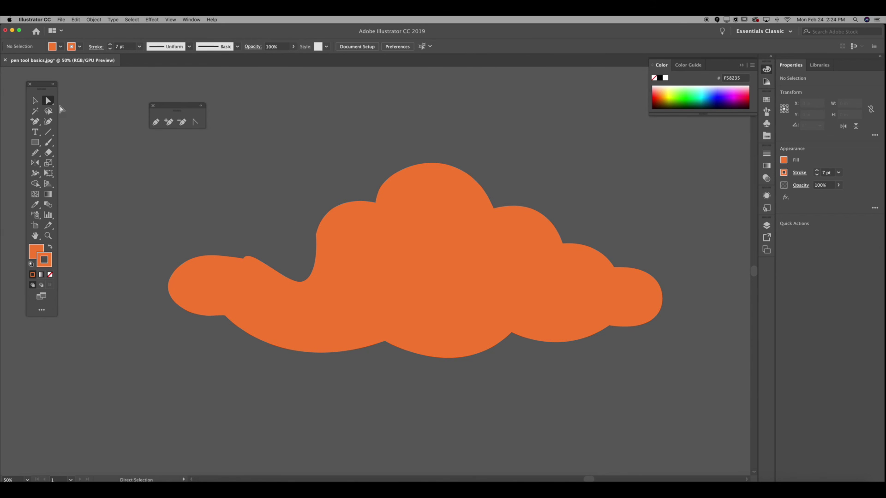
Delete the anchor point at the bottom of the dent with the Delete Anchor Point tool.
left_click(404, 275)
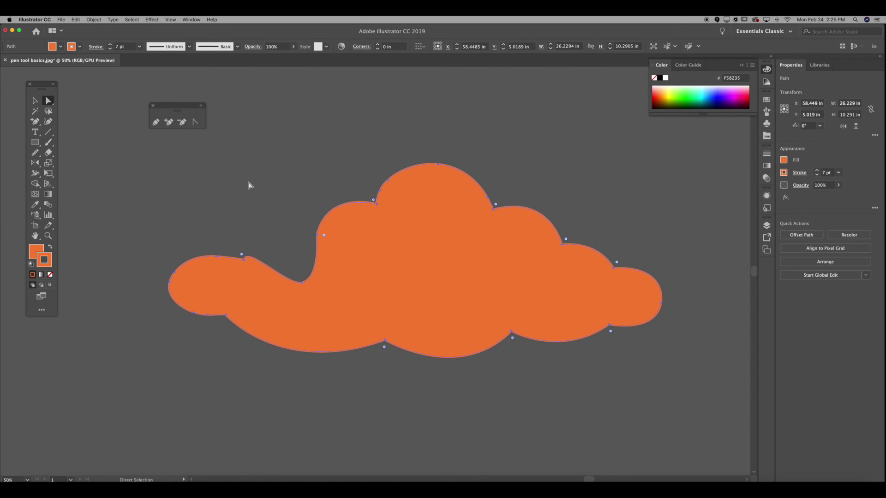
left_click(183, 126)
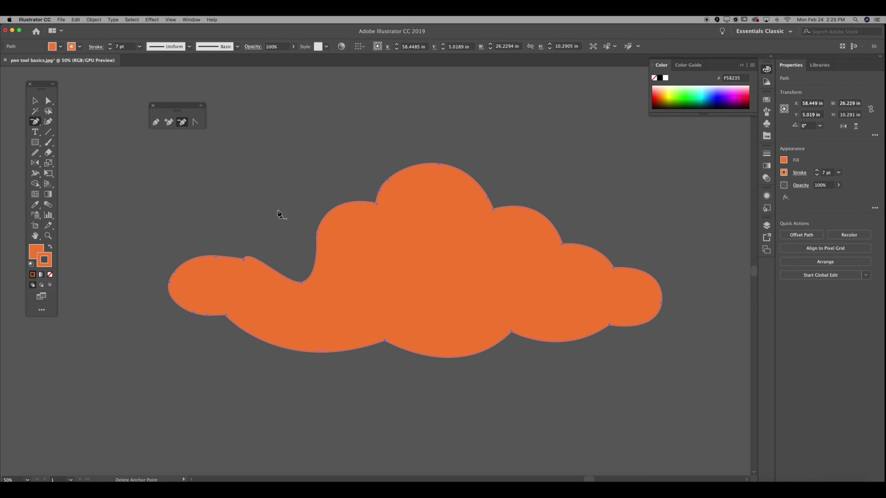
left_click(303, 282)
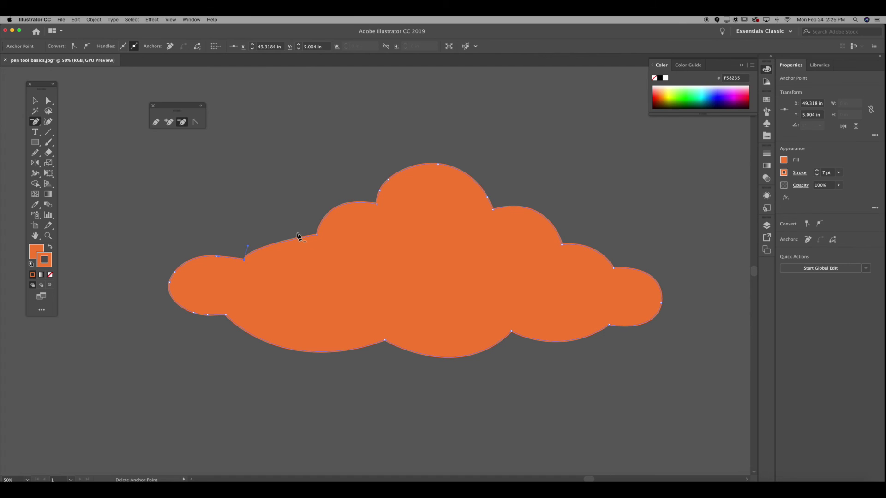
Use the Anchor Point tool to reshape the curves at the corner between the cloud's two upper-left bumps by pulling out direction handles.
left_click(195, 123)
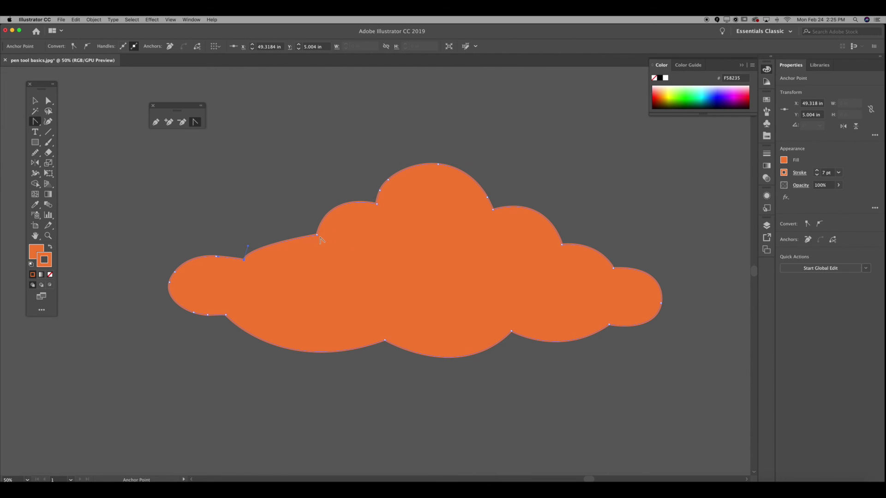
left_click_drag(316, 235, 386, 272)
left_click_drag(267, 196, 289, 224)
left_click_drag(260, 192, 206, 176)
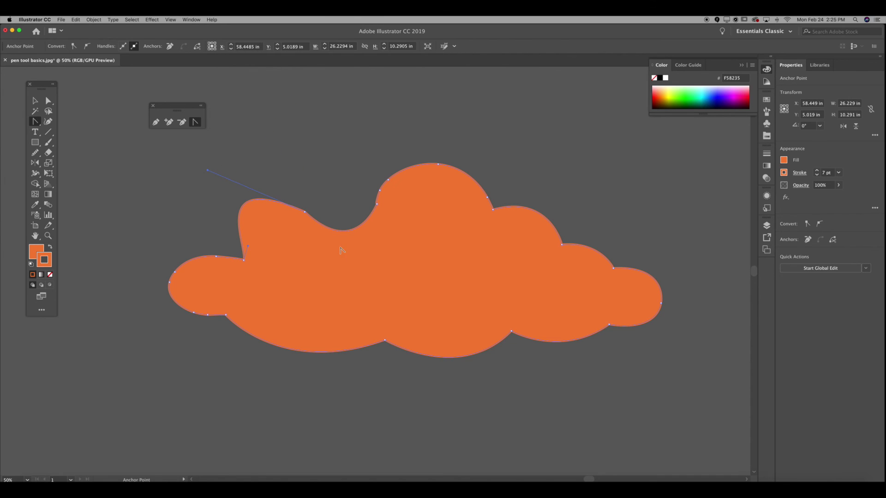
Pull new direction handles from that reshaped anchor and swing its outer handle to the left independently of the other.
left_click(304, 212)
left_click_drag(305, 214, 335, 271)
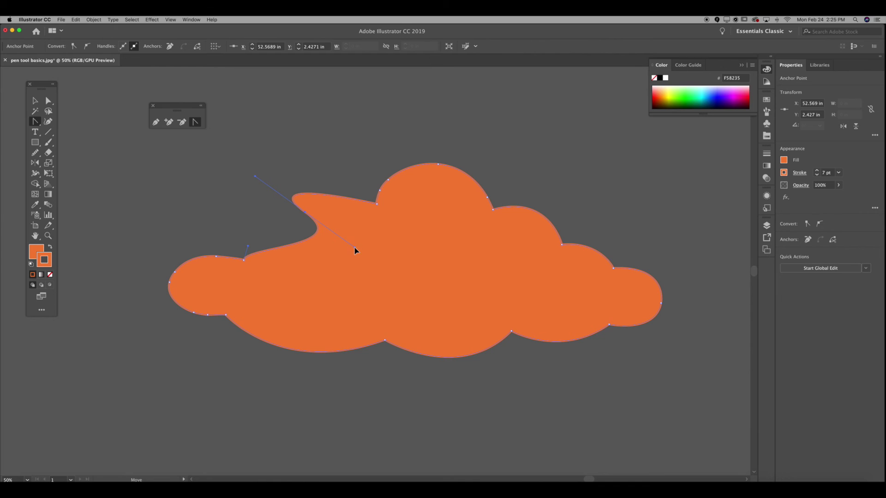
left_click_drag(184, 150, 176, 216)
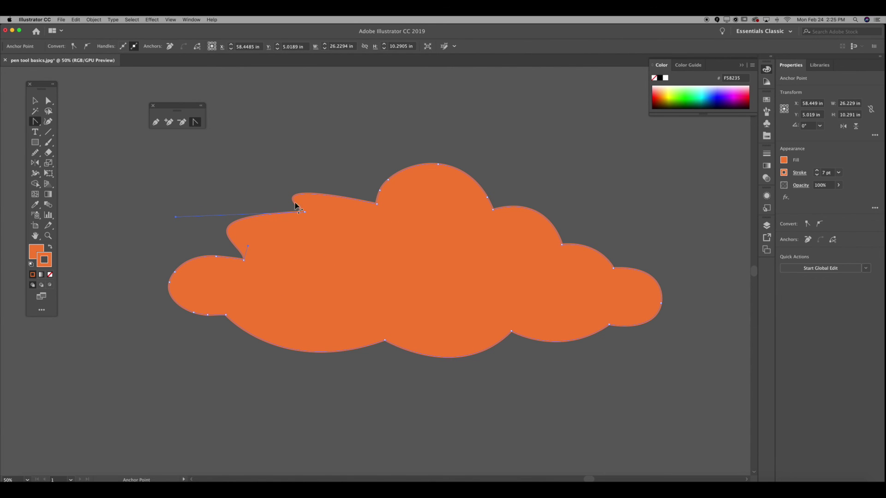
Use the Anchor Point tool to pull long direction handles from the orange cloud's top-bump anchor and the corner right of it, distorting the outline.
left_click_drag(387, 180, 278, 111)
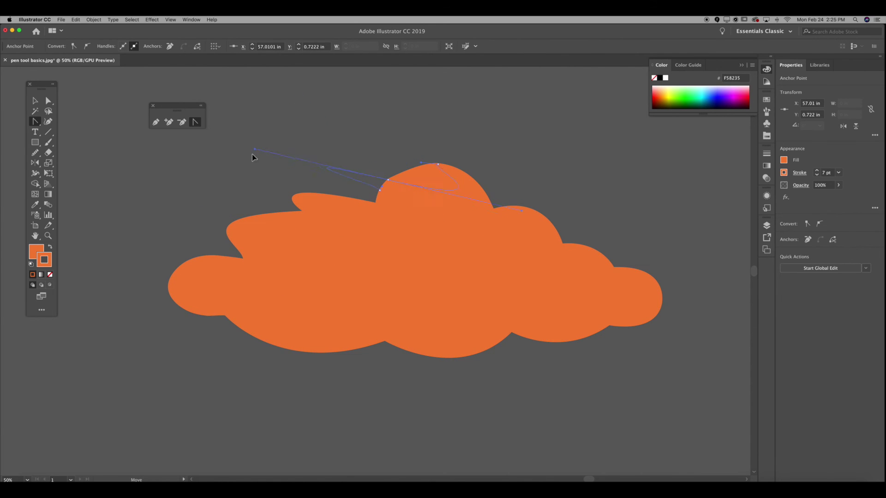
left_click_drag(252, 154, 249, 163)
left_click_drag(493, 211, 599, 145)
key("v")
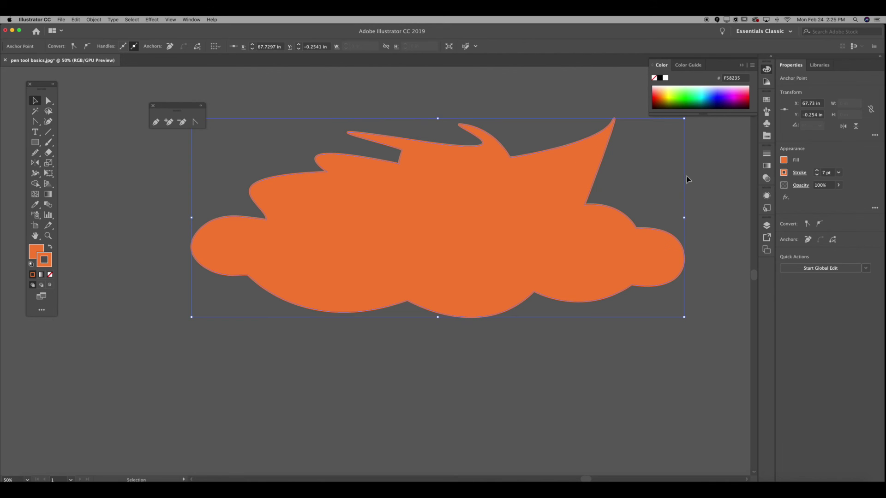
left_click(578, 311)
Rotate the yellow cloud counterclockwise until it lies almost level in front of the blue and green clouds, and deselect it.
left_click_drag(491, 219, 453, 297)
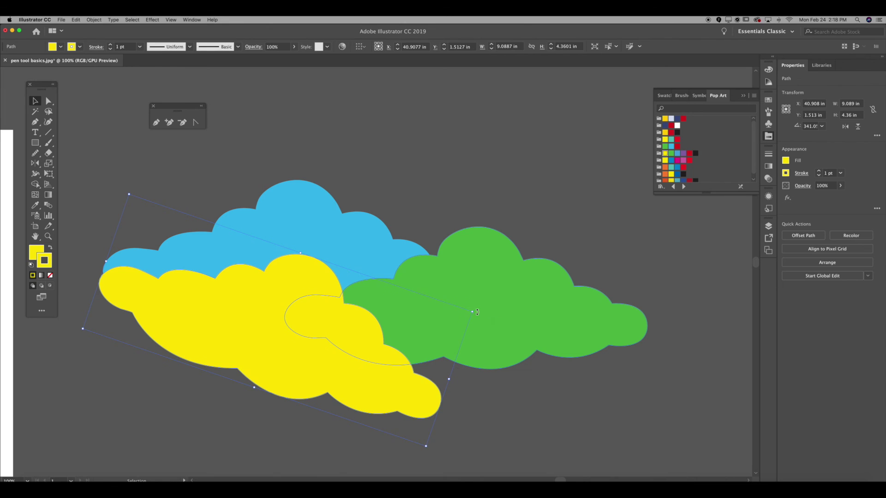
left_click_drag(477, 312, 452, 299)
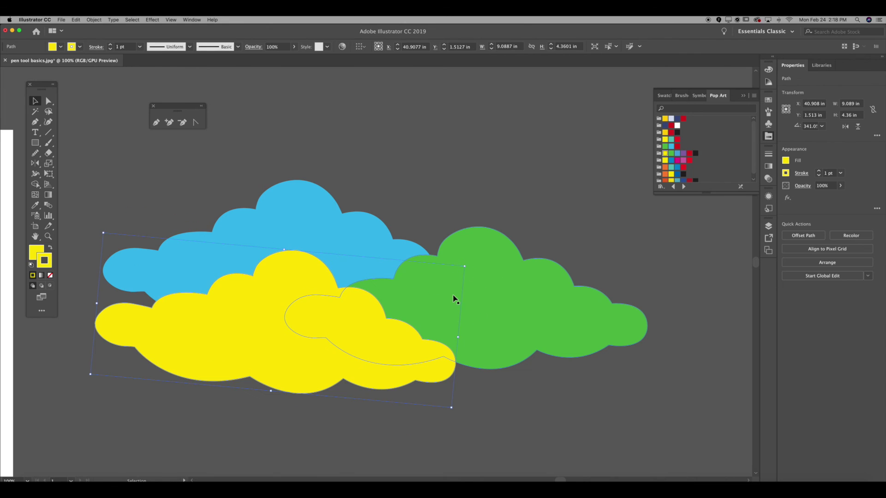
left_click(417, 148)
Look over the remaining template shapes on the artboard: the parrot, triangle, hand and puzzle piece.
key("super+minus")
key("super+minus")
key("super+minus")
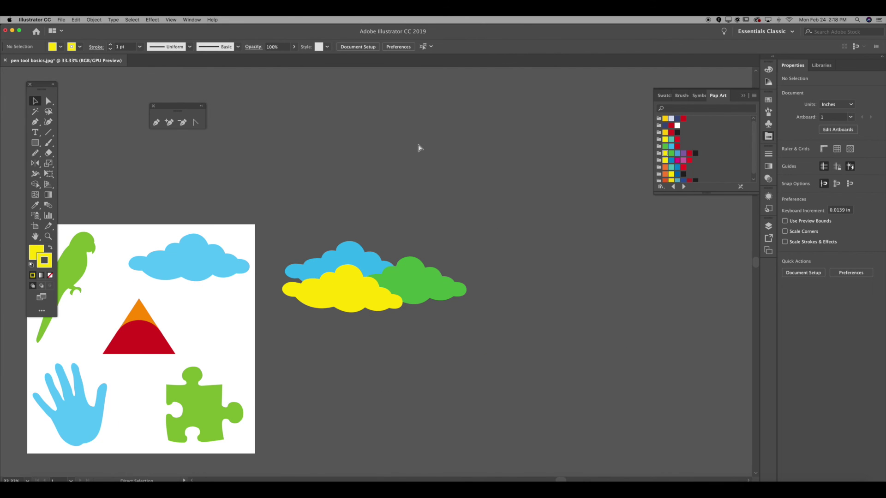
key("super+minus")
left_click_drag(357, 221, 469, 179)
key("super+plus")
key("super+plus")
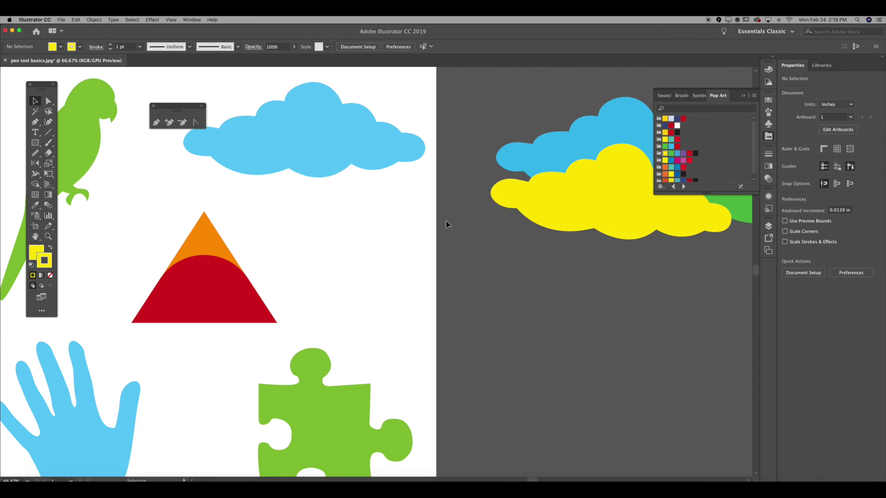
scroll(447, 223, "down", 5)
scroll(447, 223, "left", 3)
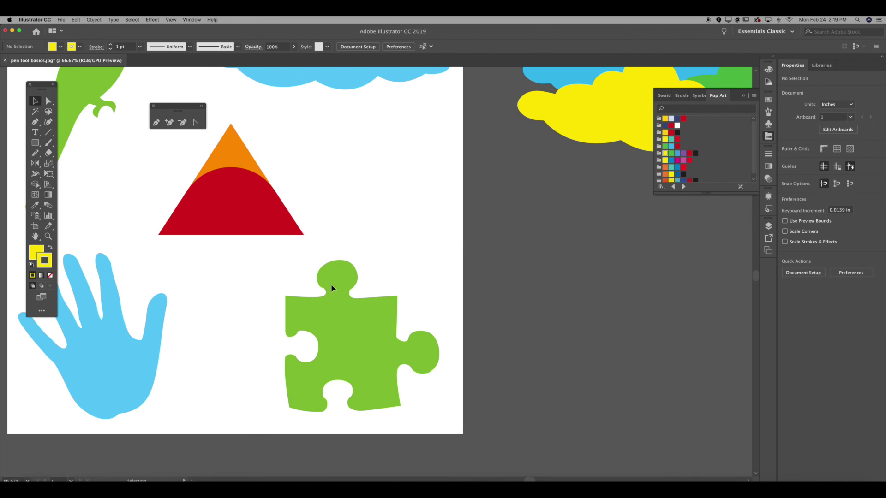
scroll(214, 288, "up", 5)
scroll(213, 289, "left", 5)
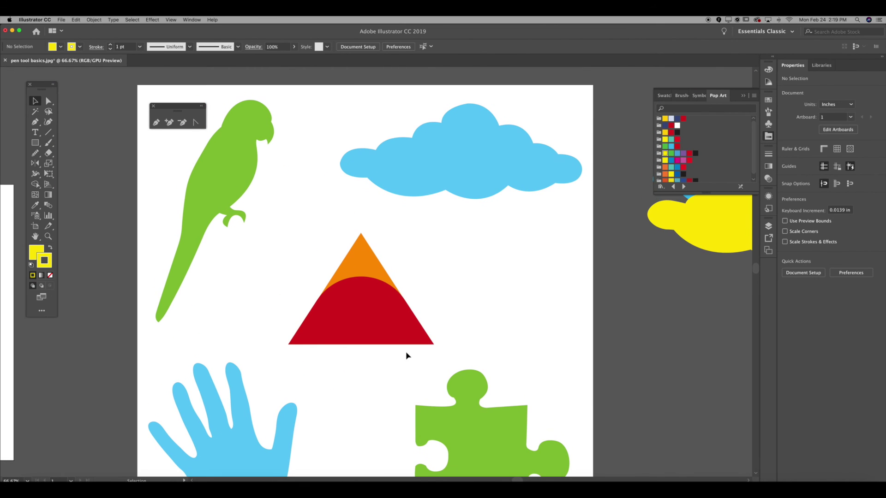
scroll(443, 366, "down", 4)
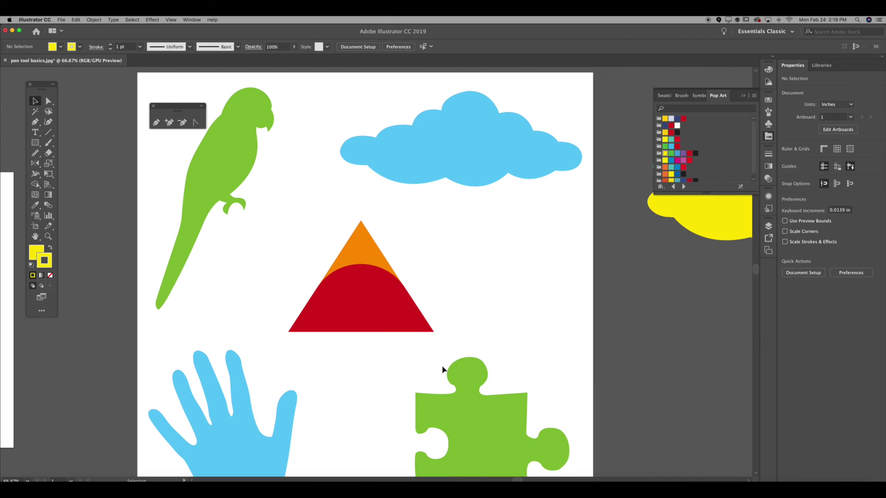
scroll(464, 325, "down", 1)
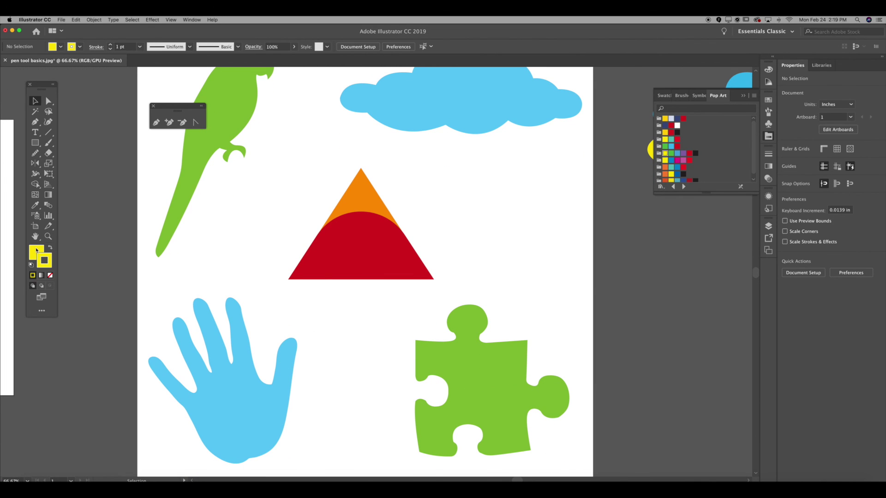
Set the fill to None and make the yellow stroke the active color for tracing.
left_click_drag(36, 250, 46, 266)
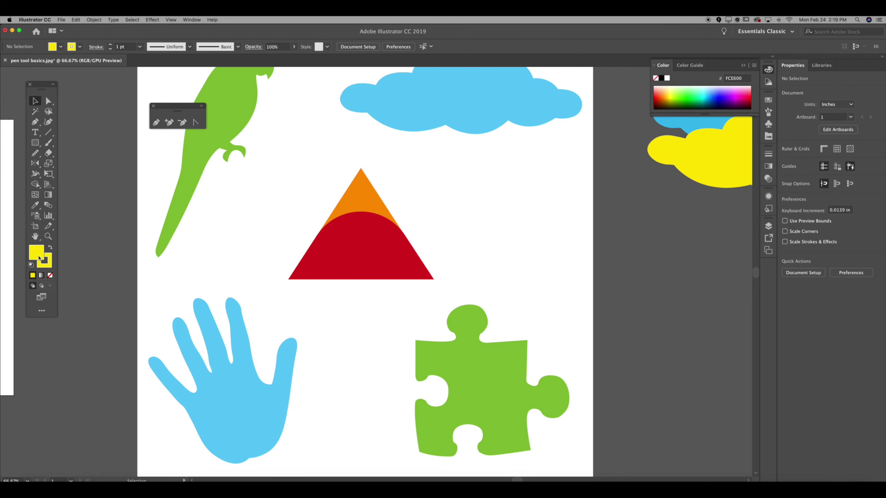
left_click(50, 275)
left_click(47, 261)
scroll(282, 288, "up", 5)
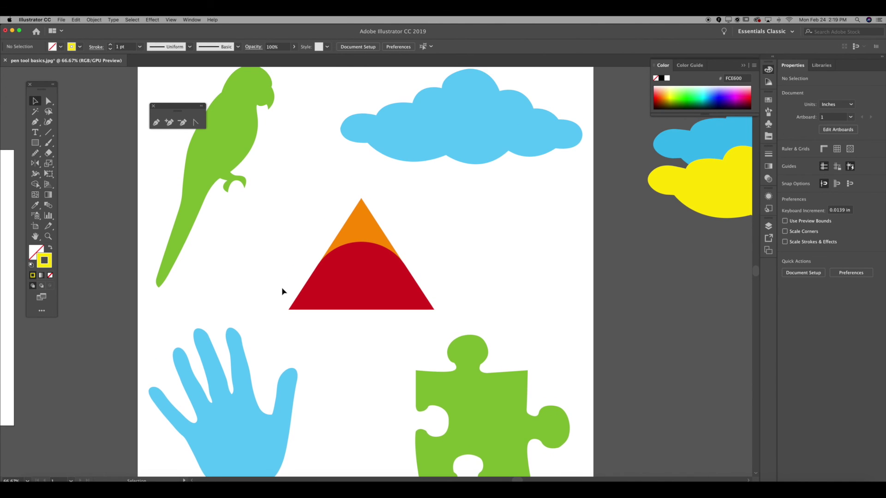